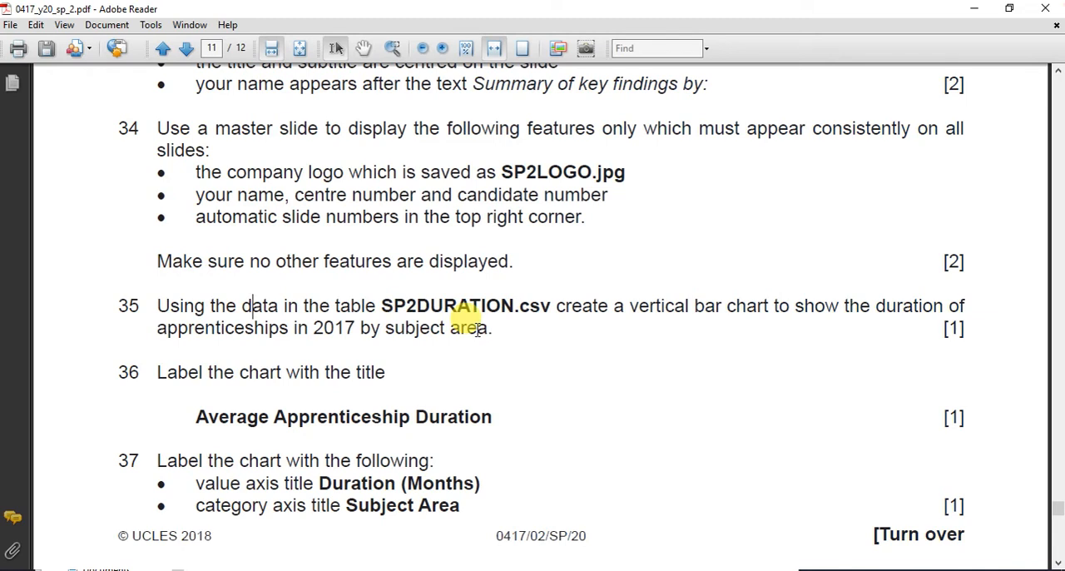
Step: Read the chart tasks 35 to 37 in the exam paper and open SP2DURATION.csv from the 0417_y20_ss_2 folder in Excel
scroll(274, 374, down, 2)
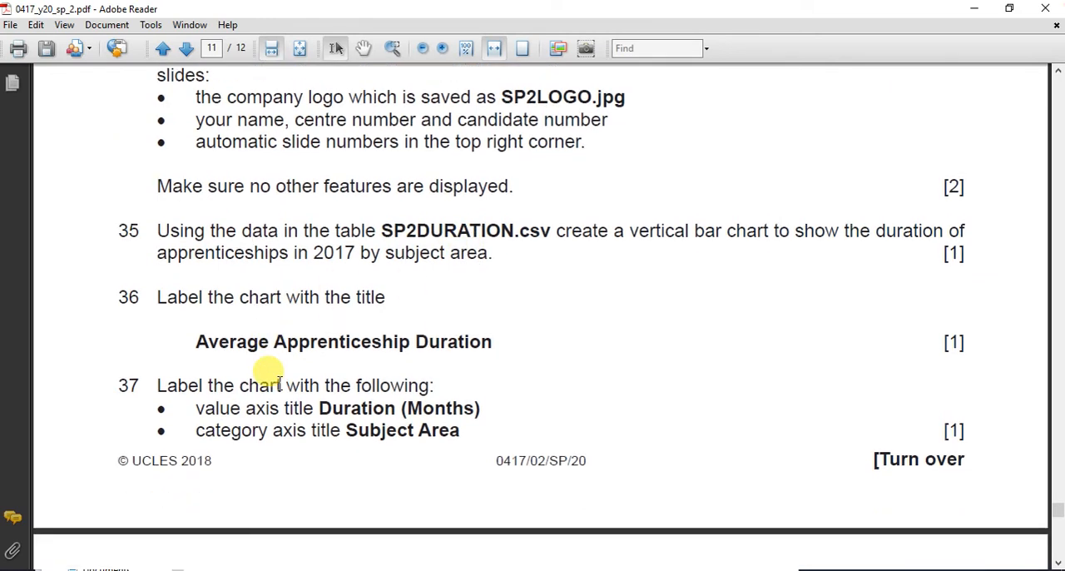
scroll(280, 383, down, 1)
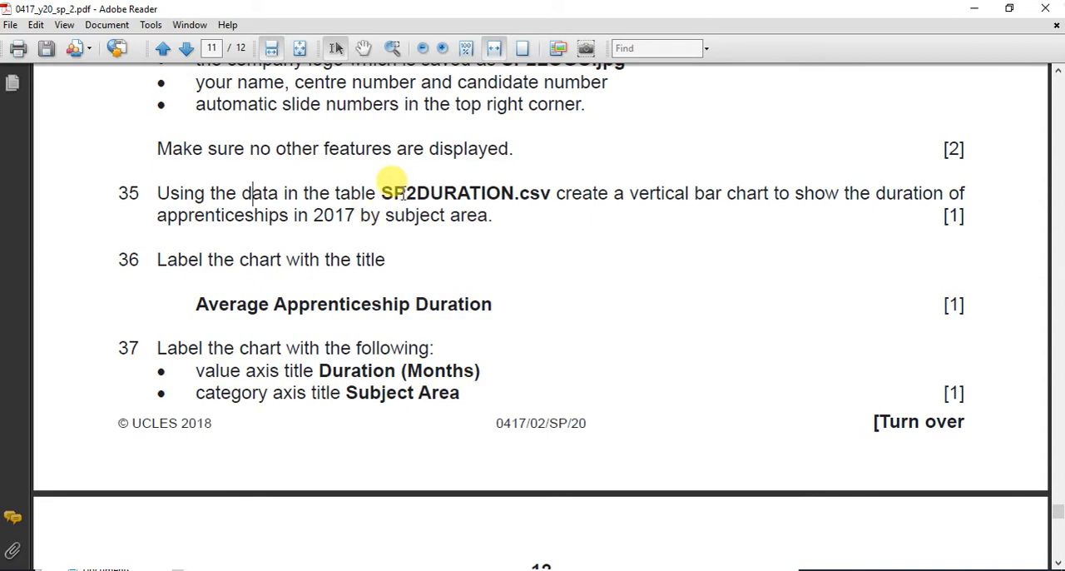
key(alt+Tab)
click(512, 293)
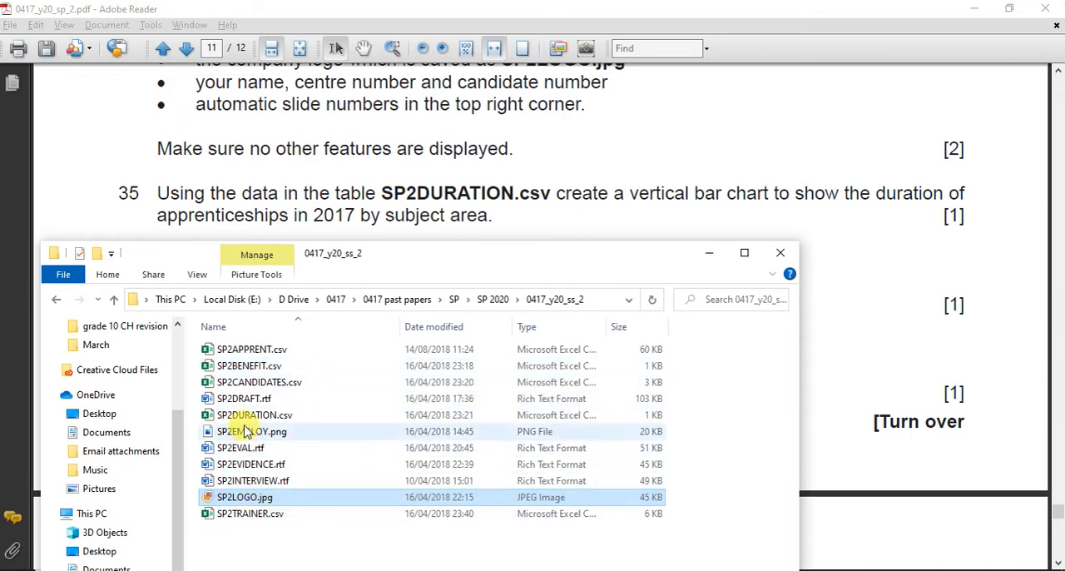
click(246, 416)
double_click(245, 417)
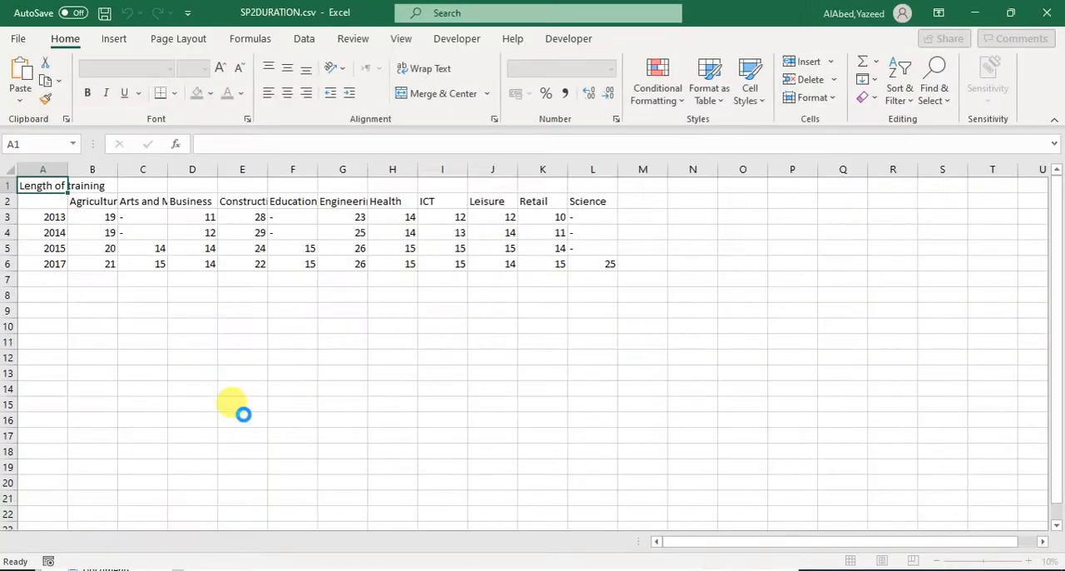
Step: Auto-fit the widths of all worksheet columns to their contents
key(alt)
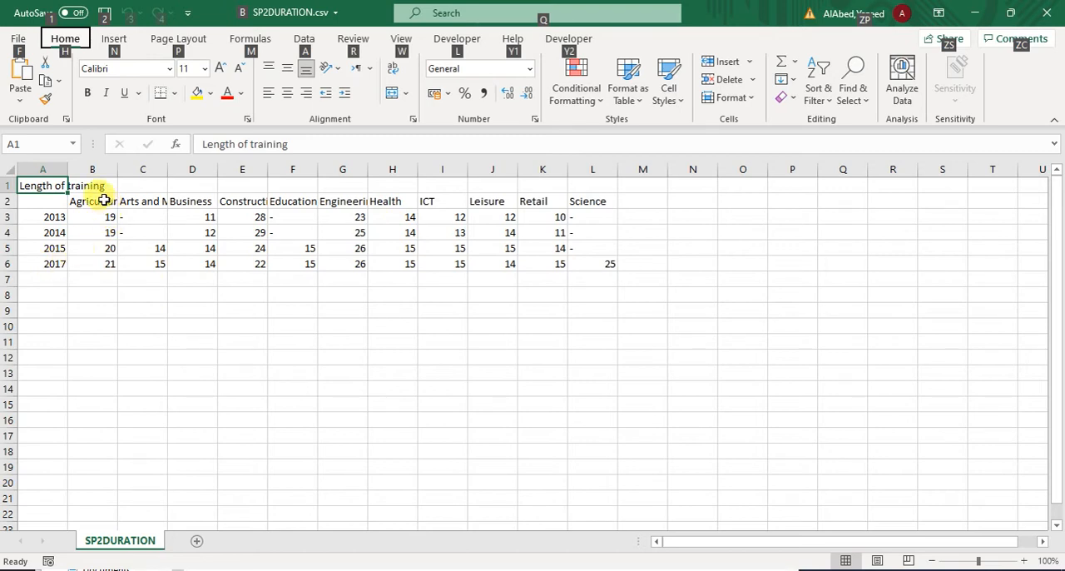
click(10, 168)
double_click(68, 169)
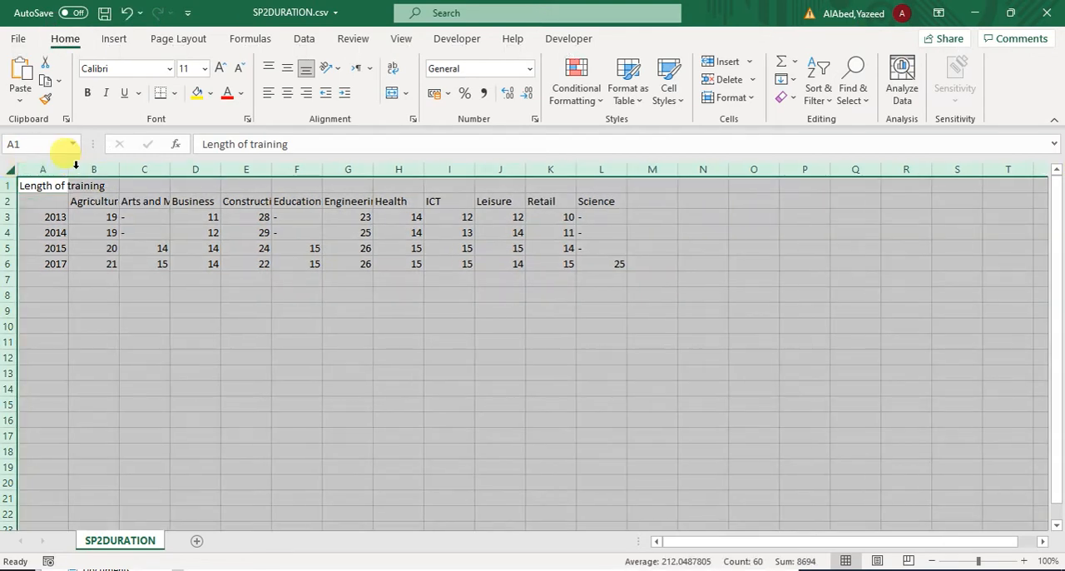
click(123, 265)
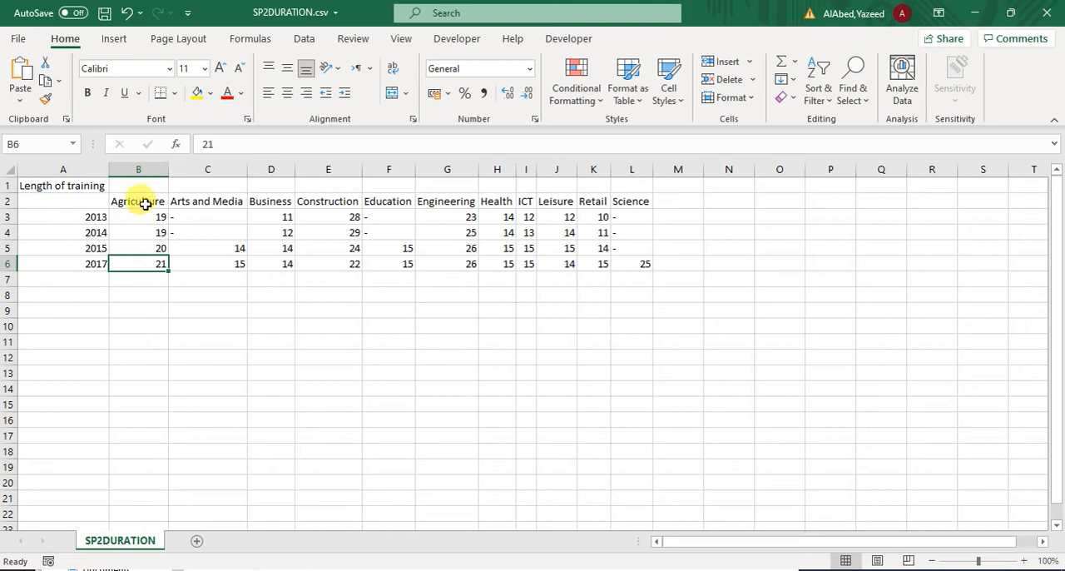
Step: Insert a clustered column chart from the subject headings B2:L2 and the 2017 values B6:L6, and move it clear of the 2017 data's left part
drag(145, 204, 633, 202)
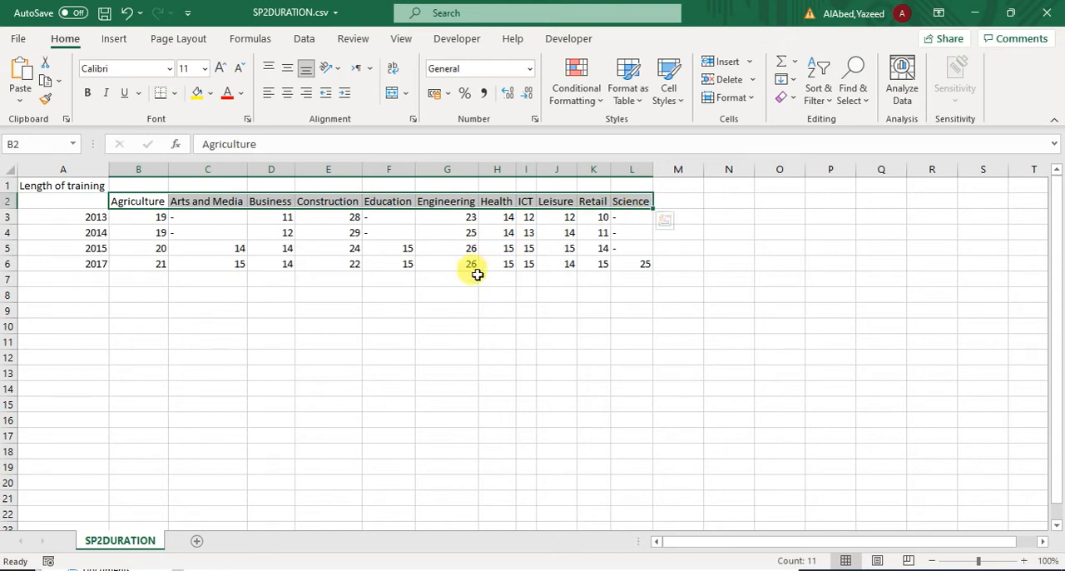
drag(126, 266, 631, 262)
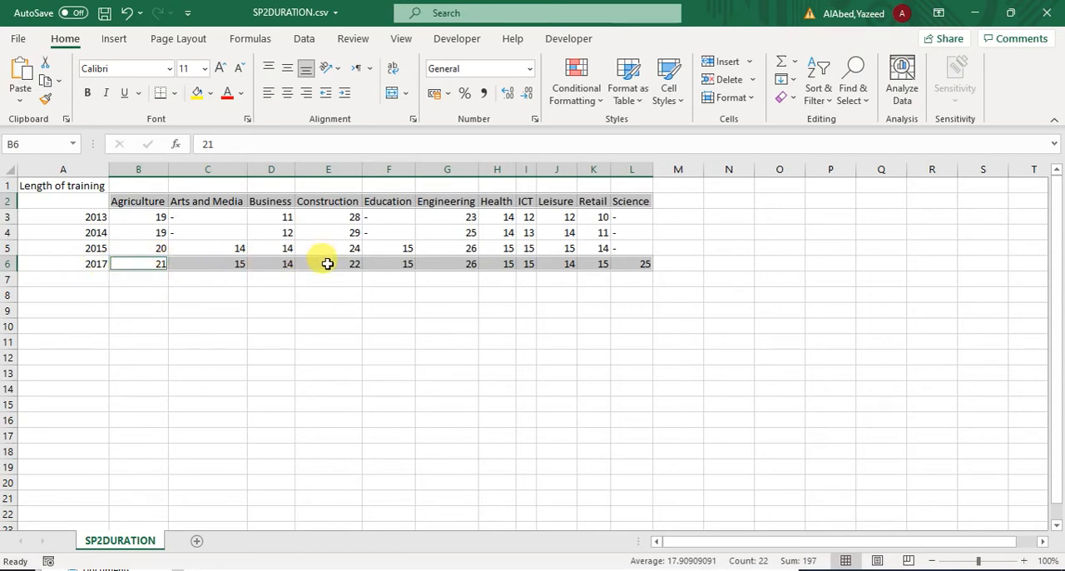
click(117, 39)
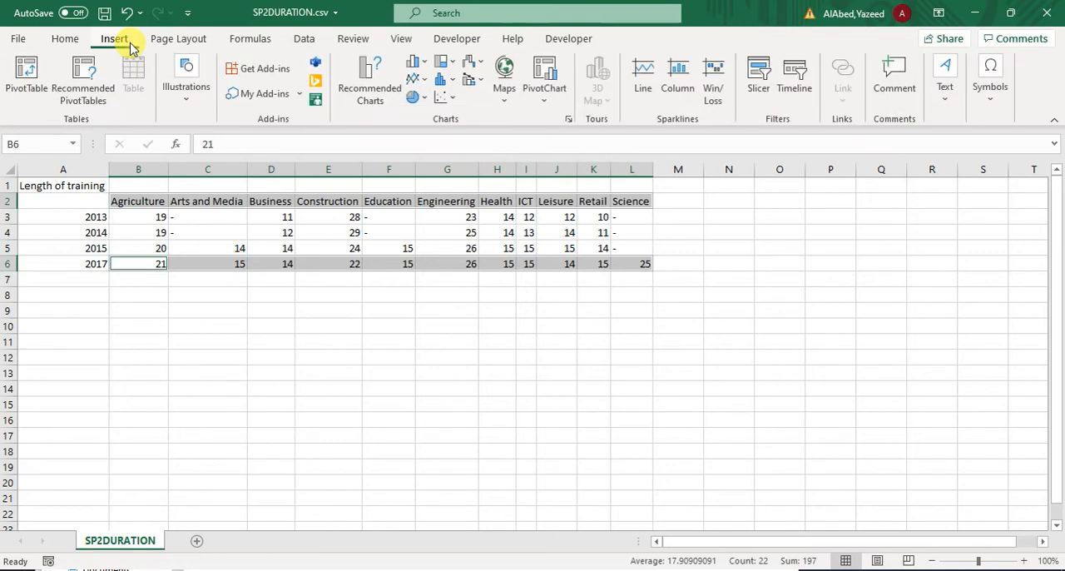
click(414, 63)
click(426, 117)
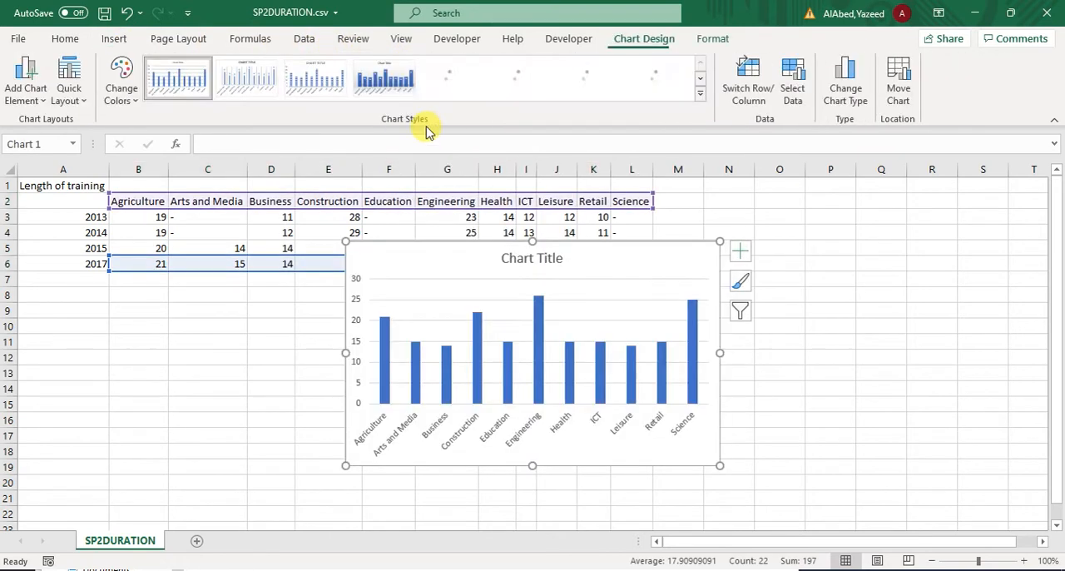
drag(475, 261, 690, 226)
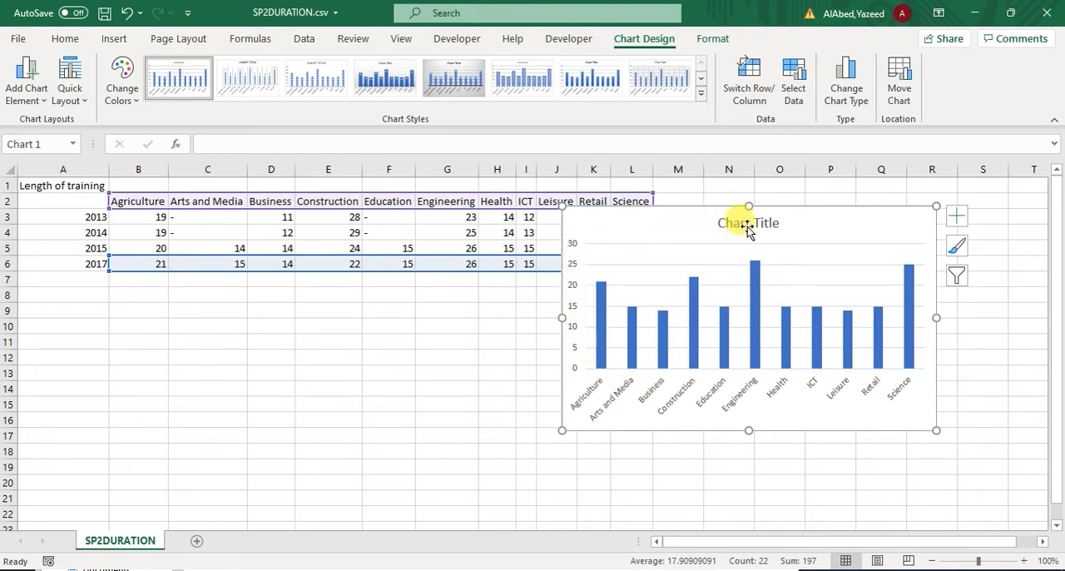
Step: Check the axis label range used for the chart's horizontal categories in the data source settings, without editing it
click(737, 406)
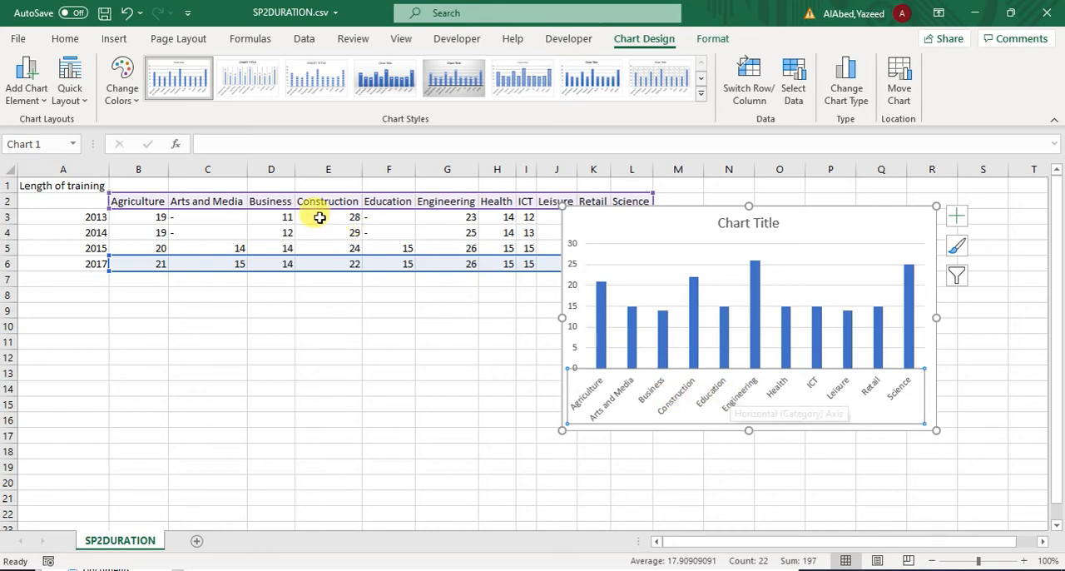
right_click(647, 400)
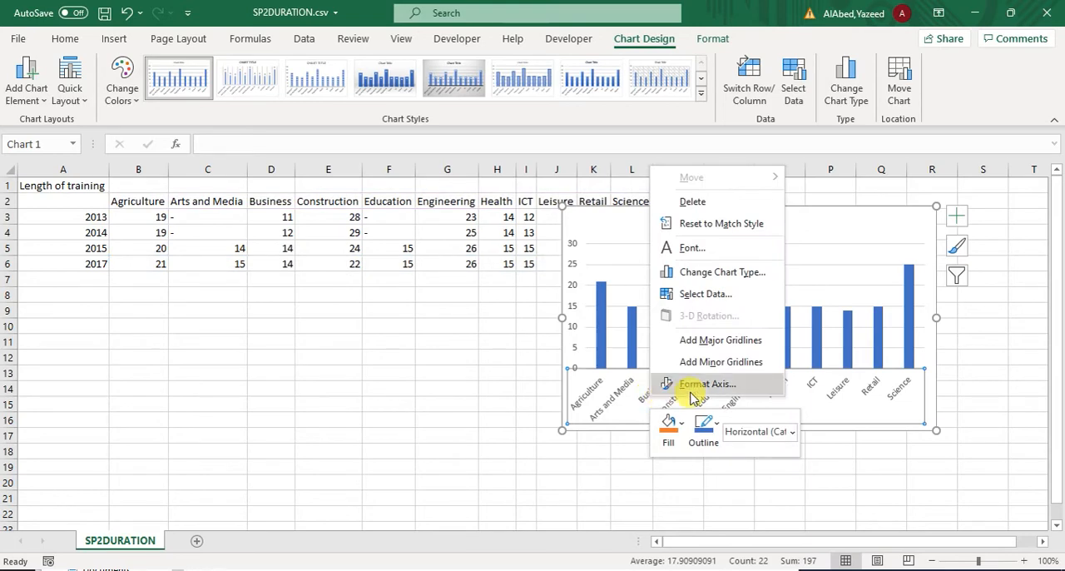
click(704, 295)
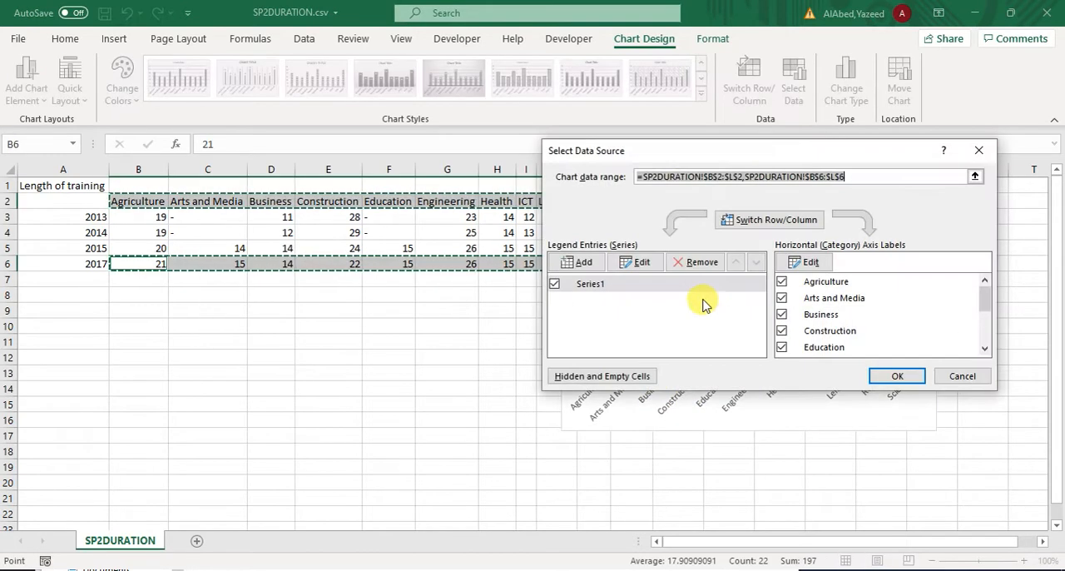
click(803, 263)
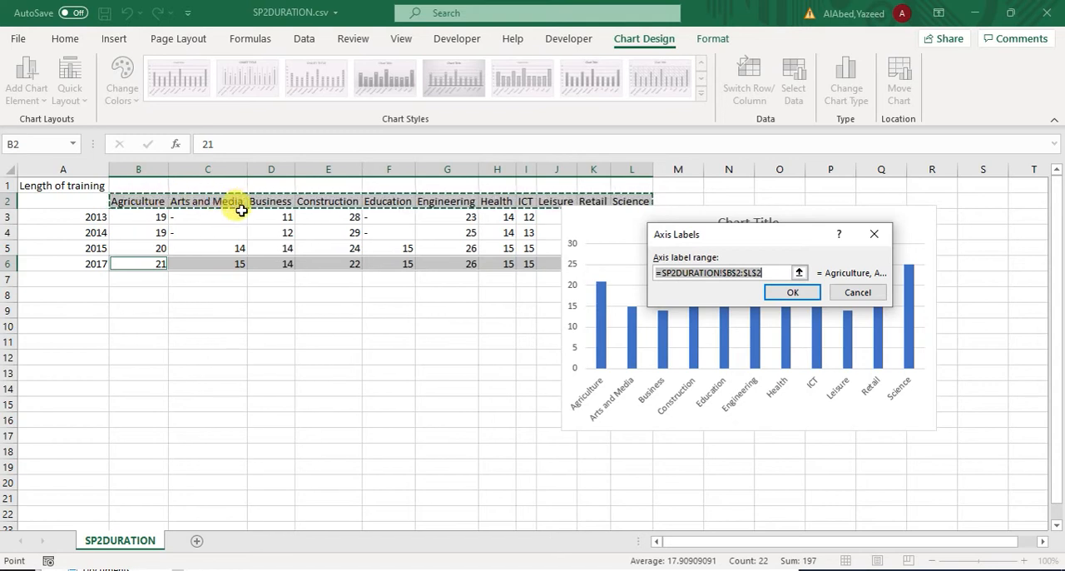
click(850, 296)
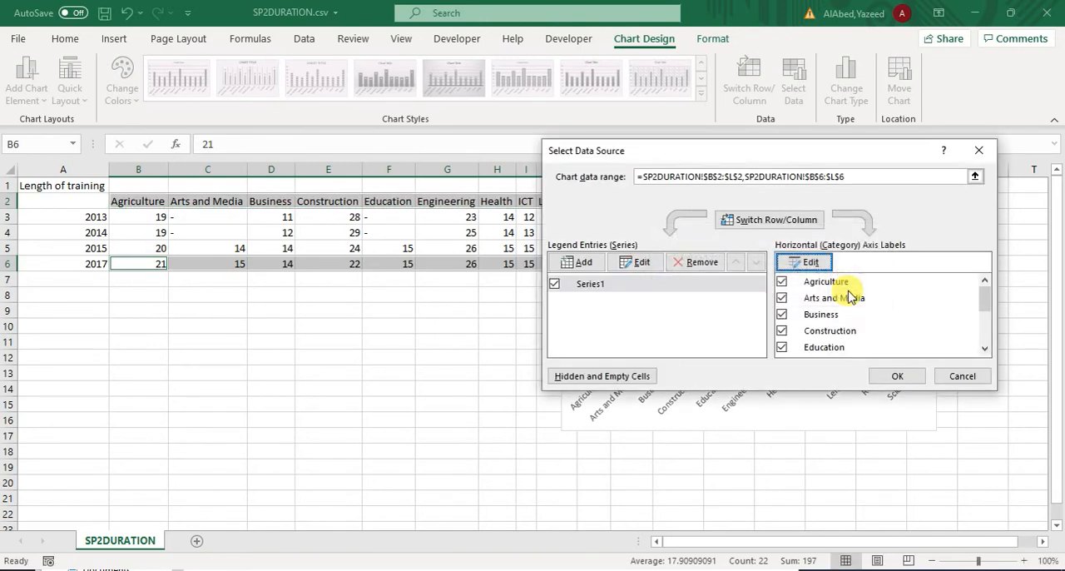
click(961, 374)
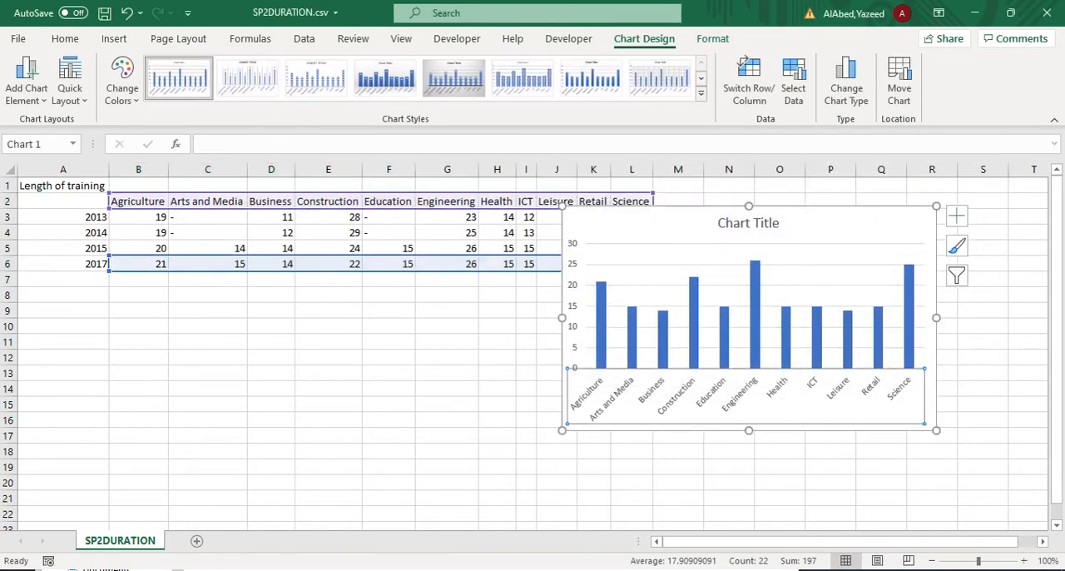
Step: Copy "Average Apprenticeship Duration" from task 36 of the exam paper in Adobe Reader and use it as the Excel chart's title
key(alt+Tab)
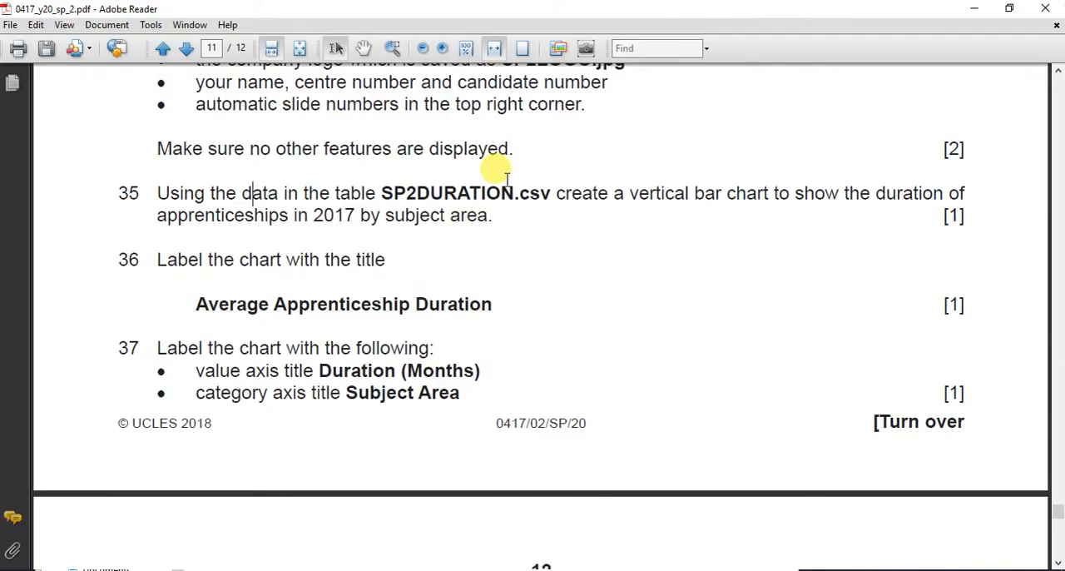
drag(196, 306, 511, 305)
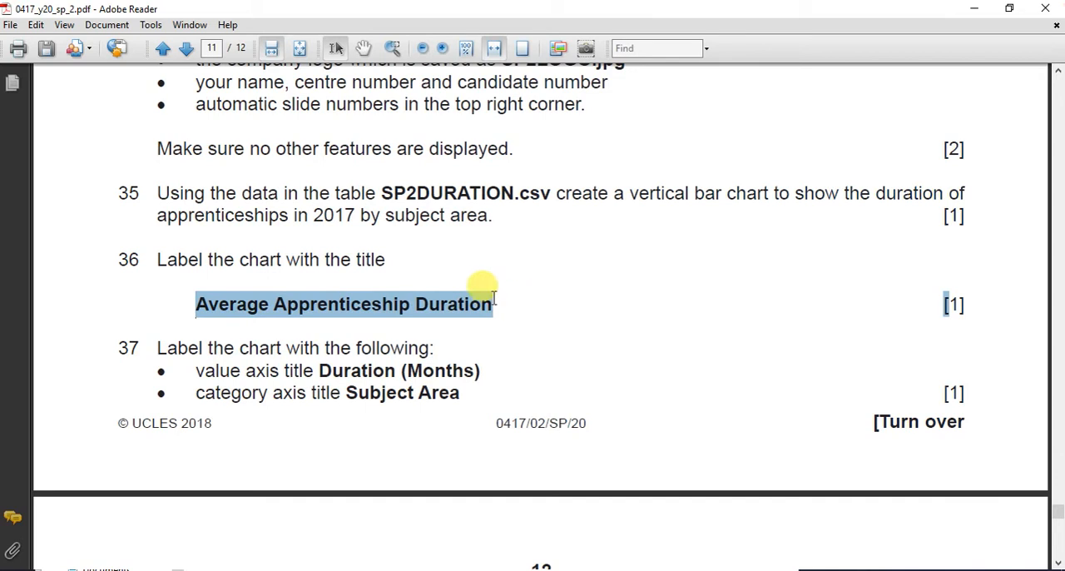
key(ctrl+c)
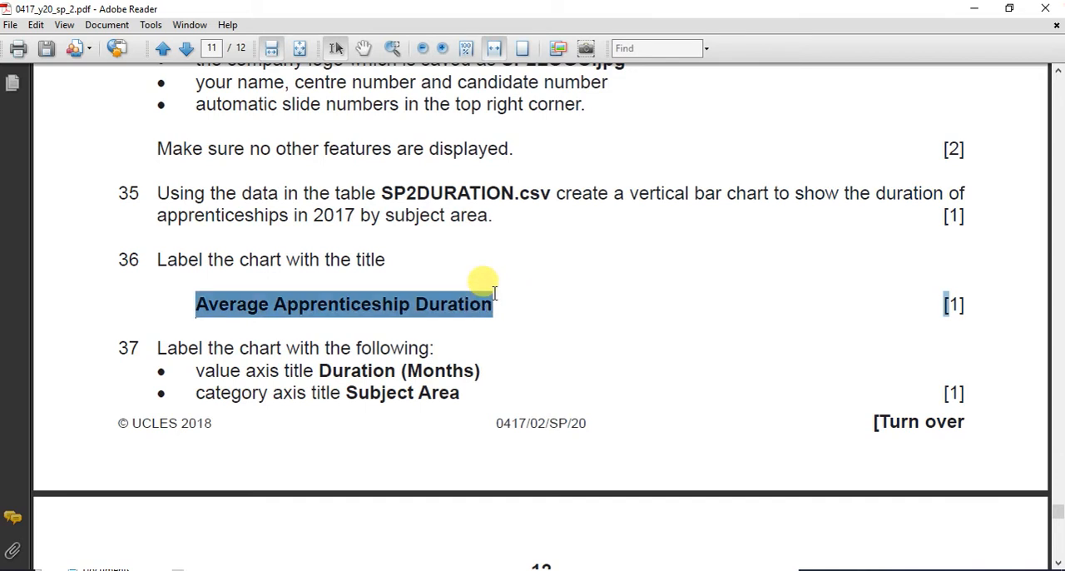
key(alt+Tab)
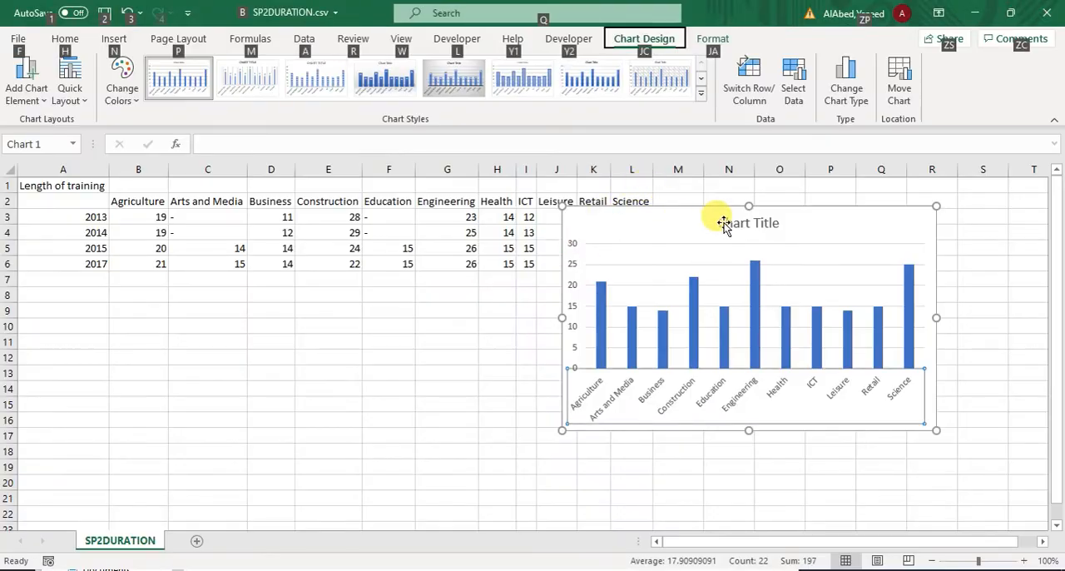
click(718, 221)
triple_click(727, 225)
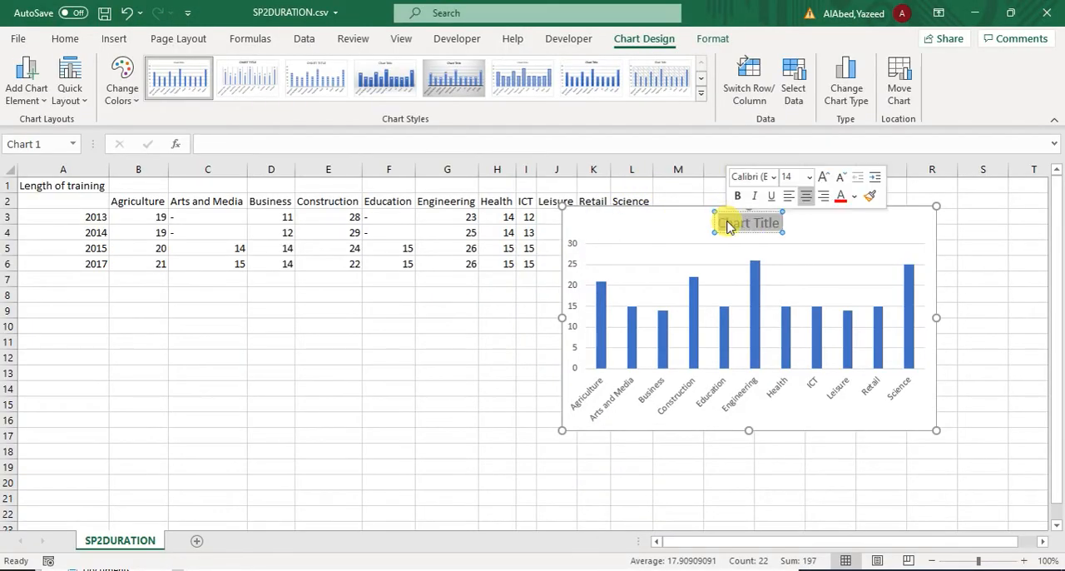
key(ctrl+v)
Step: Copy the value axis title "Duration (Months)" from task 37 in Adobe Reader and return to the Excel workbook
key(alt+Tab)
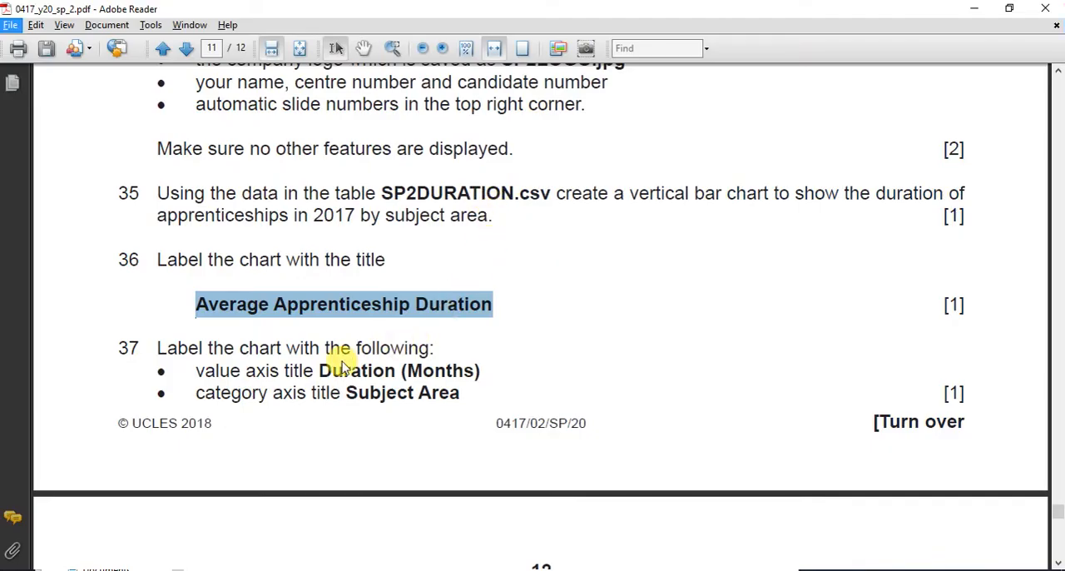
drag(318, 371, 456, 374)
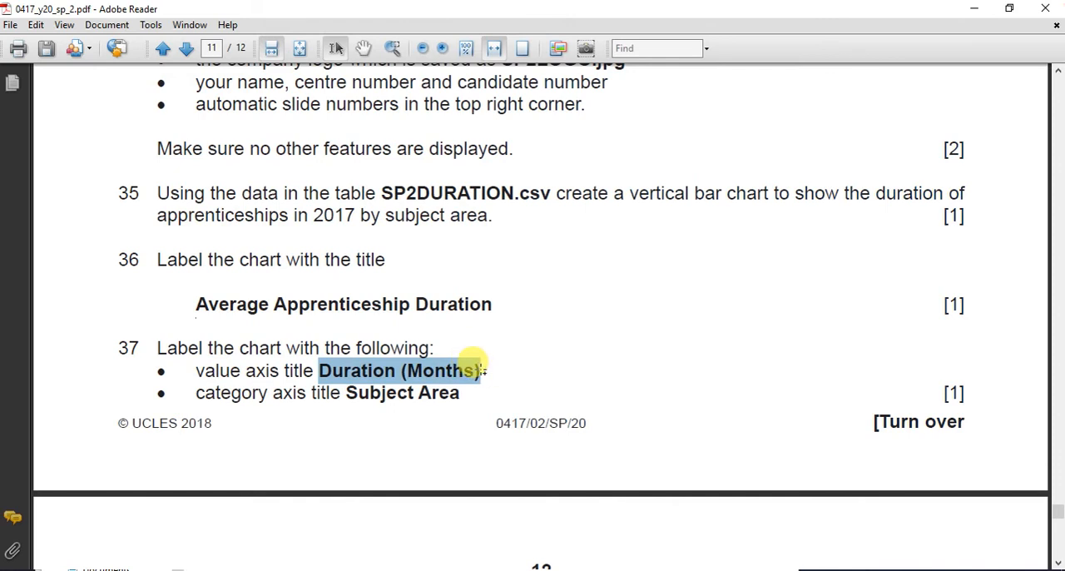
key(alt+Tab)
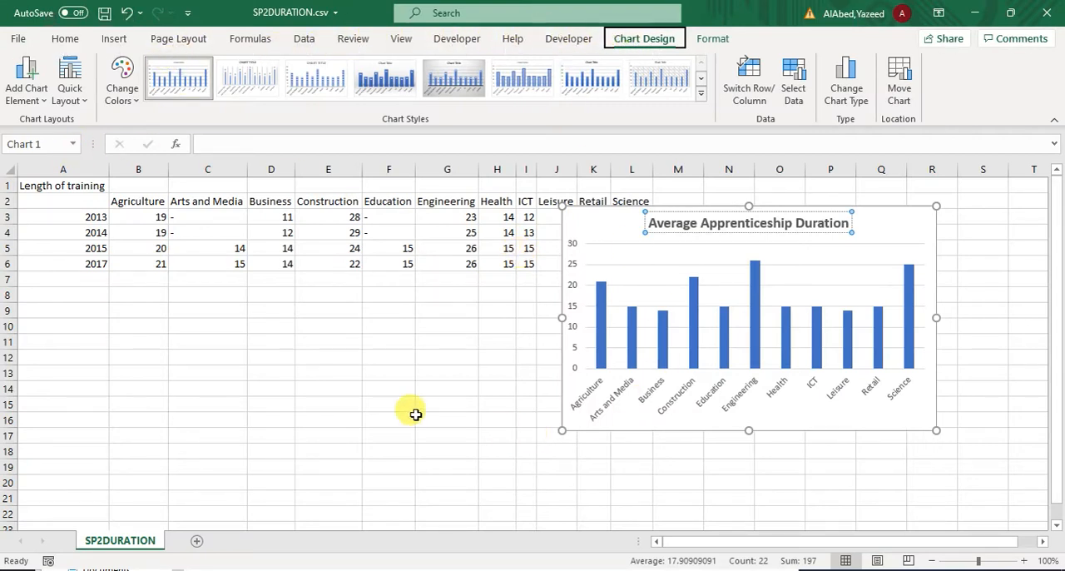
Step: Add primary horizontal and primary vertical axis titles to the column chart
click(441, 418)
click(628, 237)
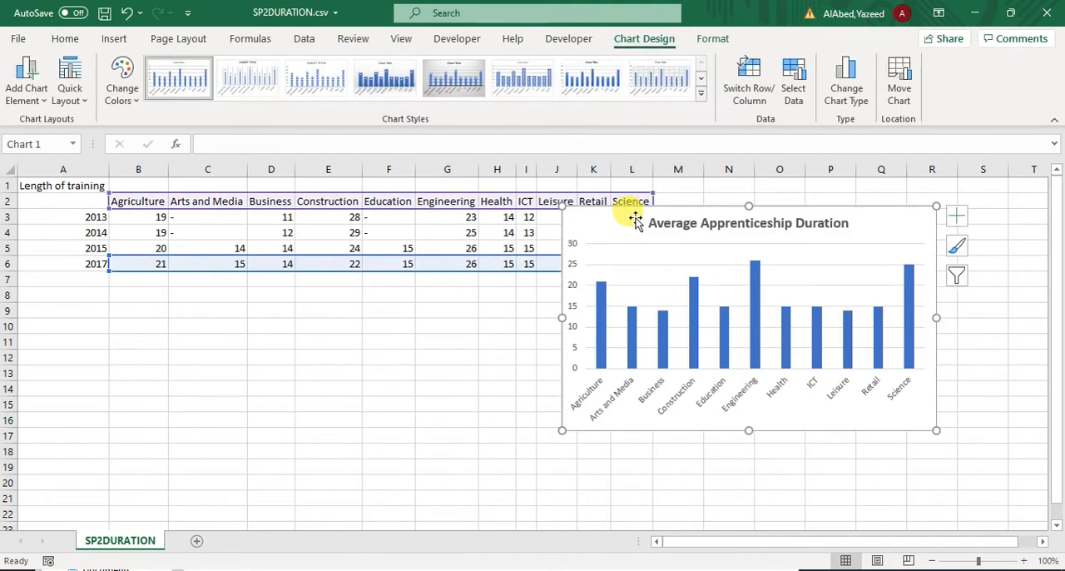
click(32, 104)
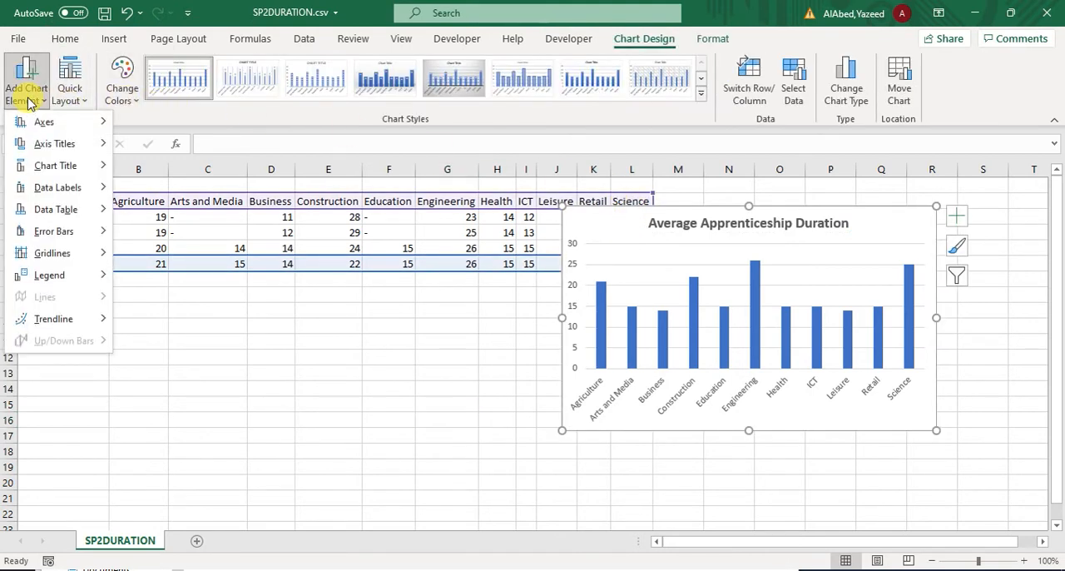
mouse_move(38, 127)
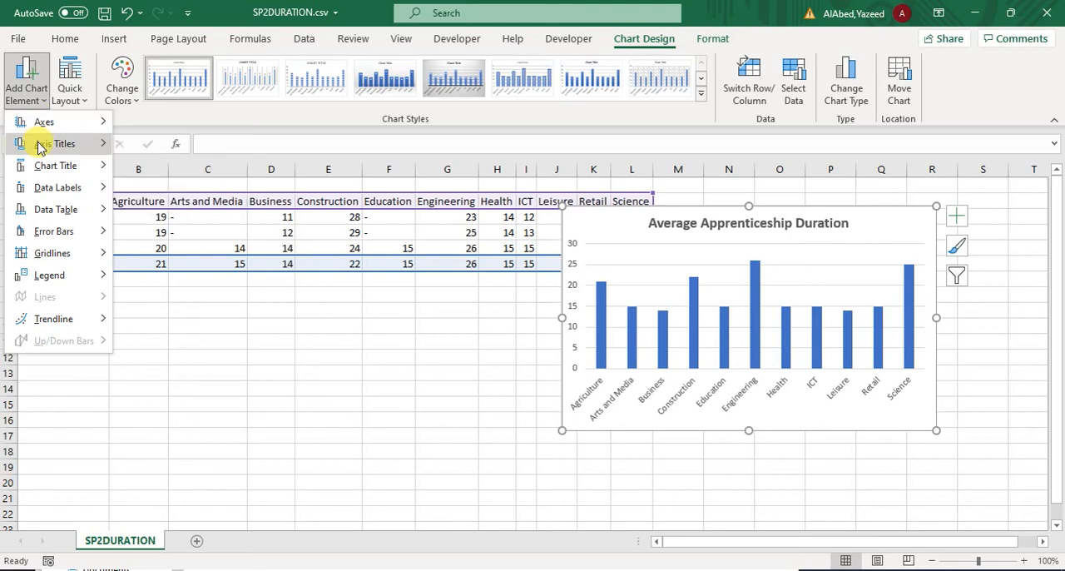
mouse_move(39, 148)
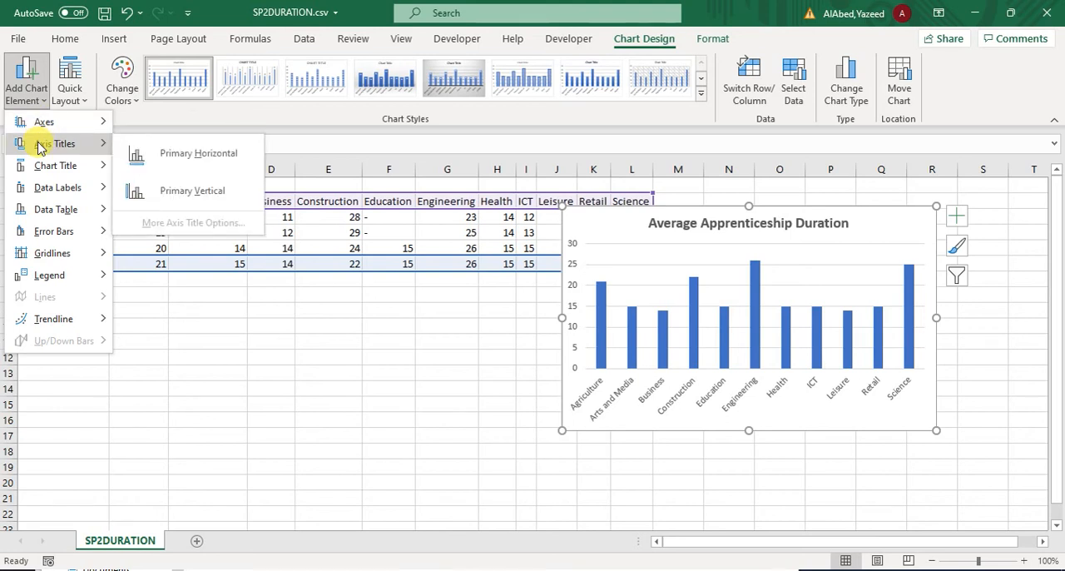
click(124, 157)
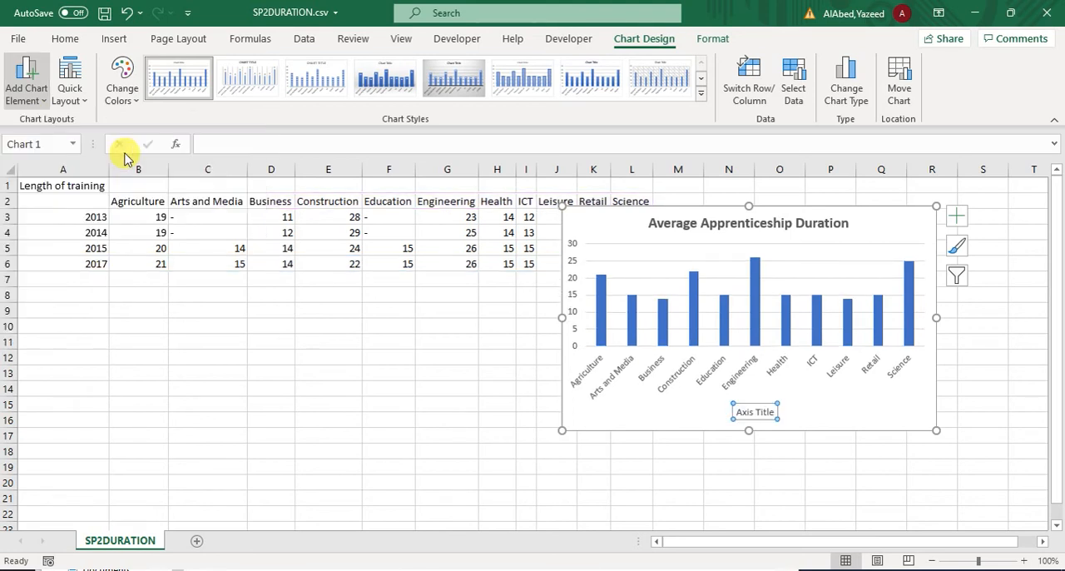
click(35, 98)
mouse_move(58, 141)
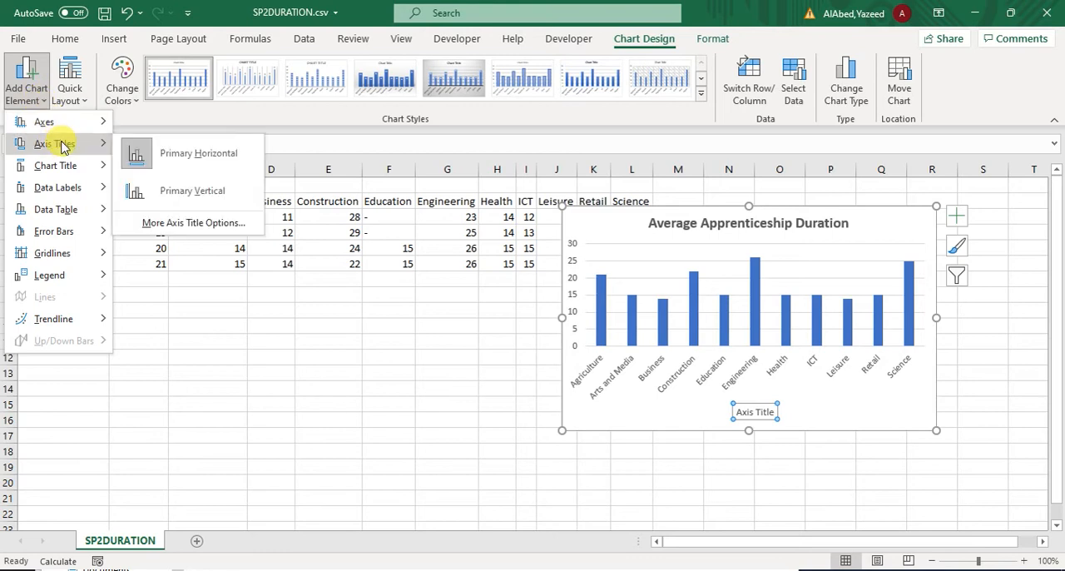
click(169, 181)
Step: Replace the vertical axis title's placeholder text with the copied "Duration (Months)"
click(579, 306)
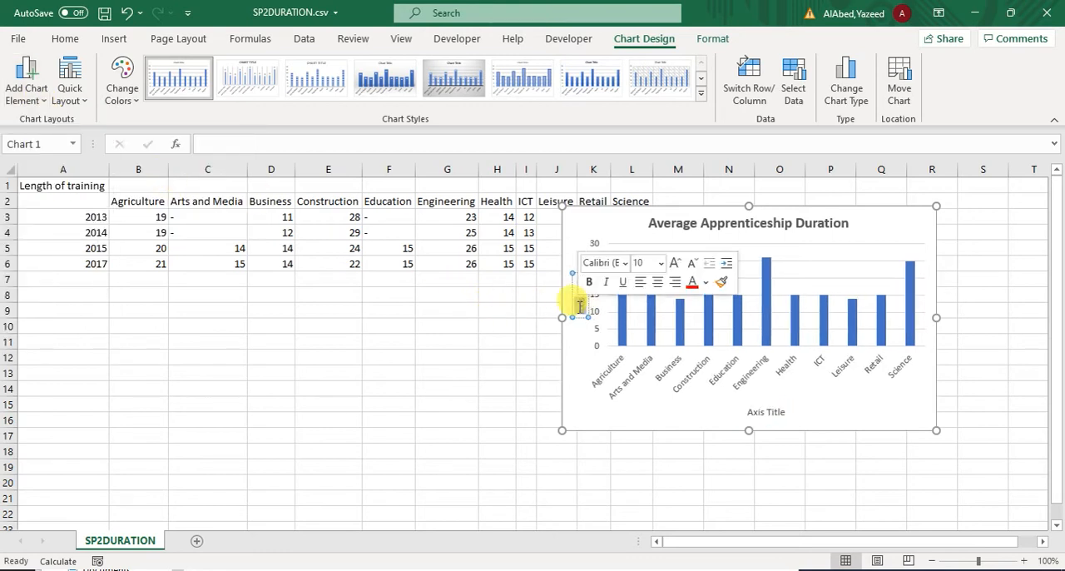
key(Delete)
key(Delete)
key(Delete)
key(Delete)
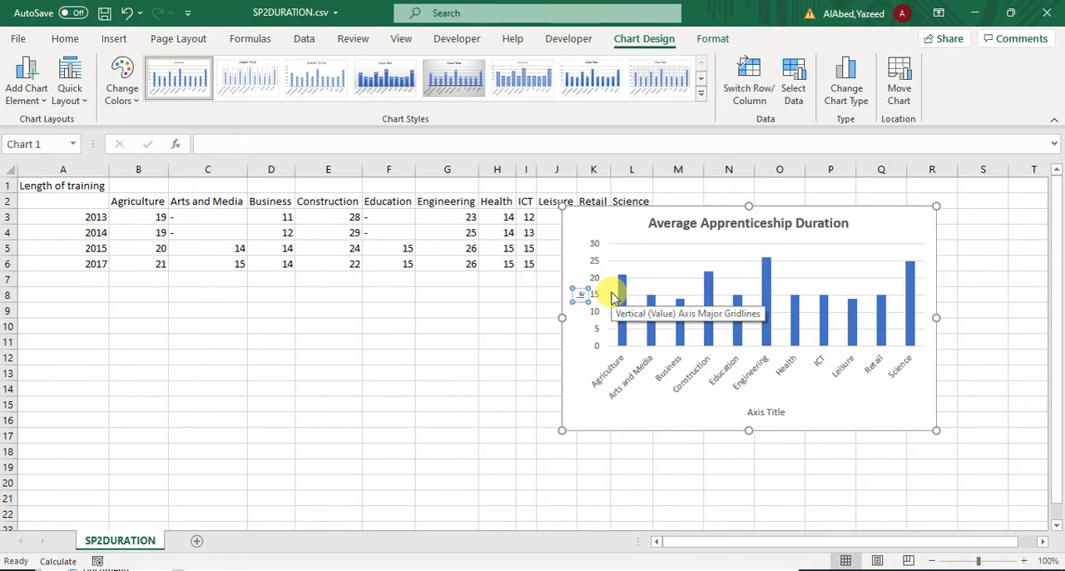
key(ctrl+v)
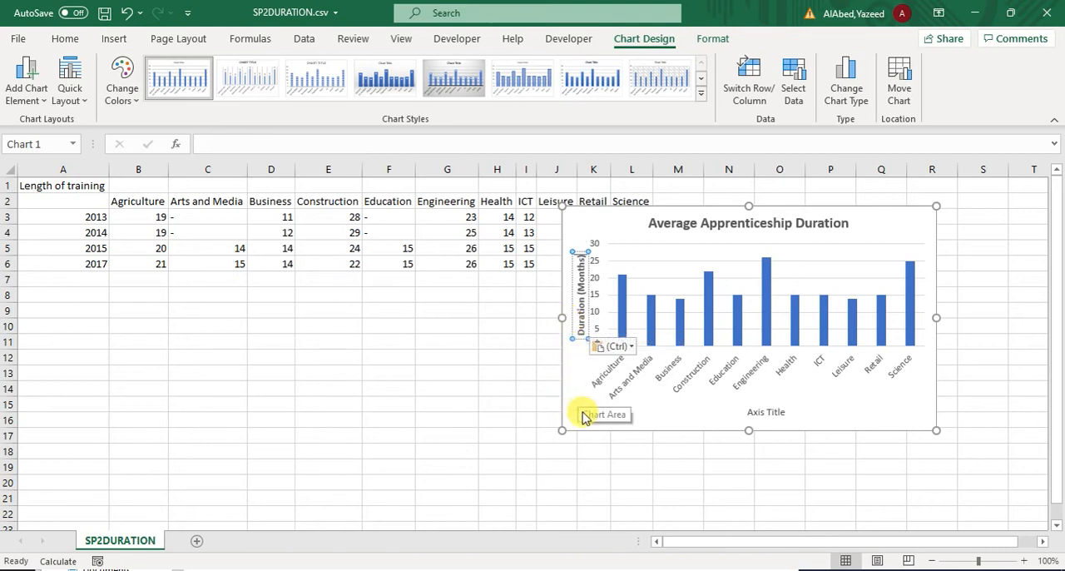
Step: Copy "Subject Area" from task 37 in Adobe Reader and use it as the Excel chart's horizontal axis title
click(767, 413)
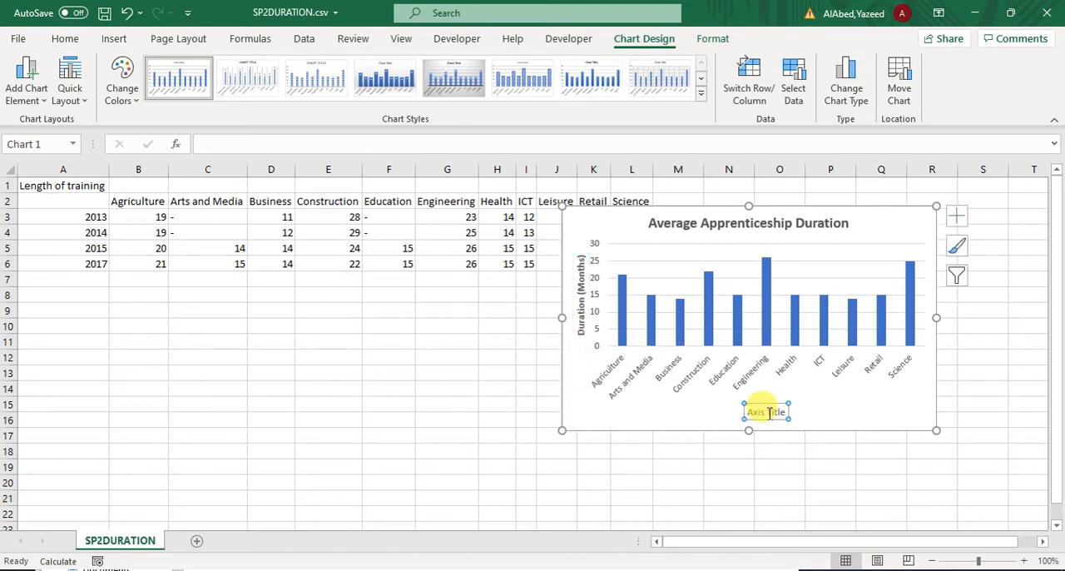
key(alt+Tab)
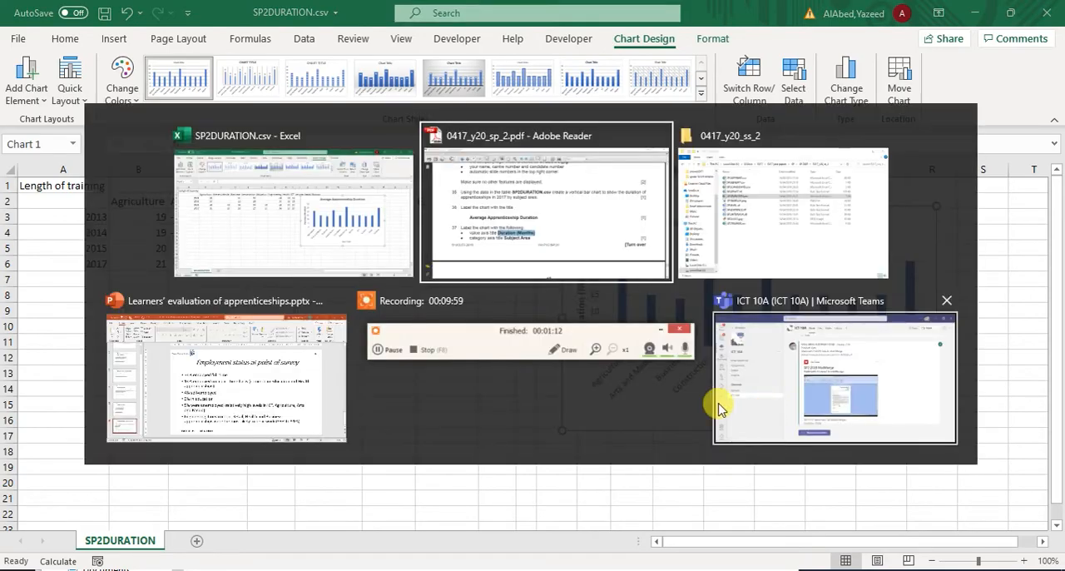
click(497, 213)
drag(345, 393, 466, 395)
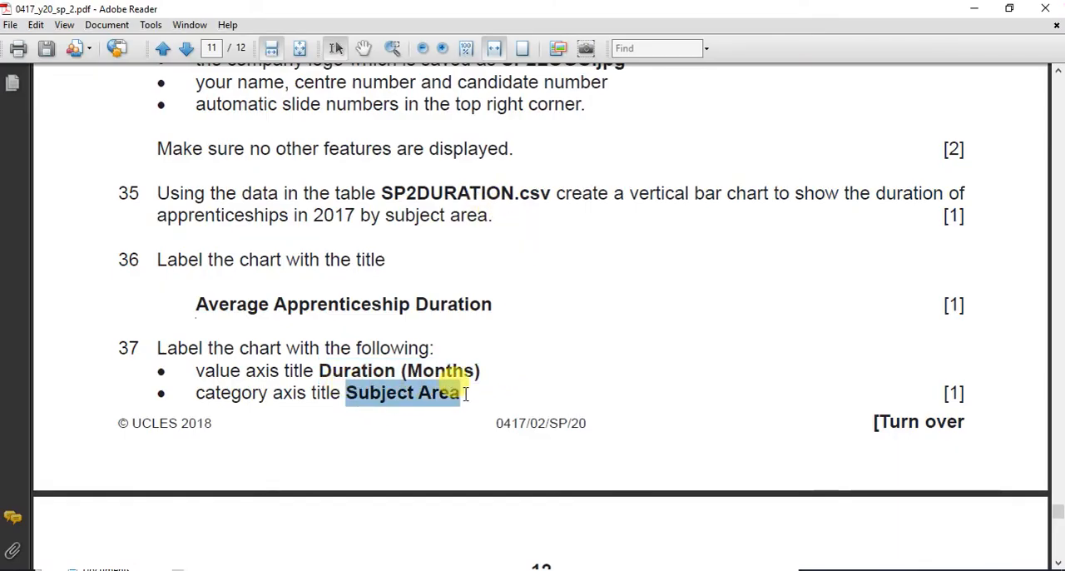
key(alt+Tab)
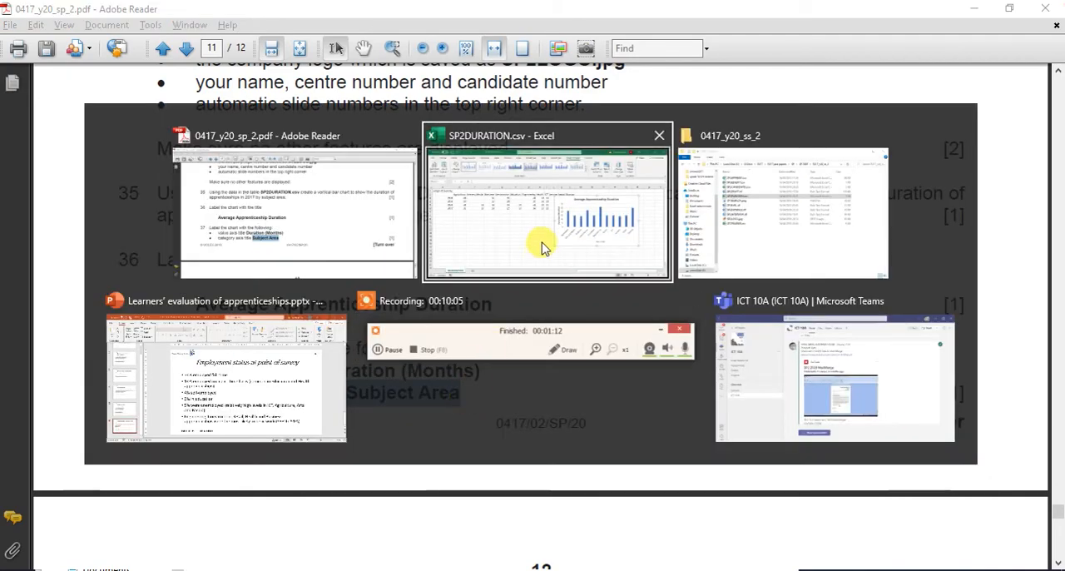
click(541, 247)
drag(749, 412, 762, 416)
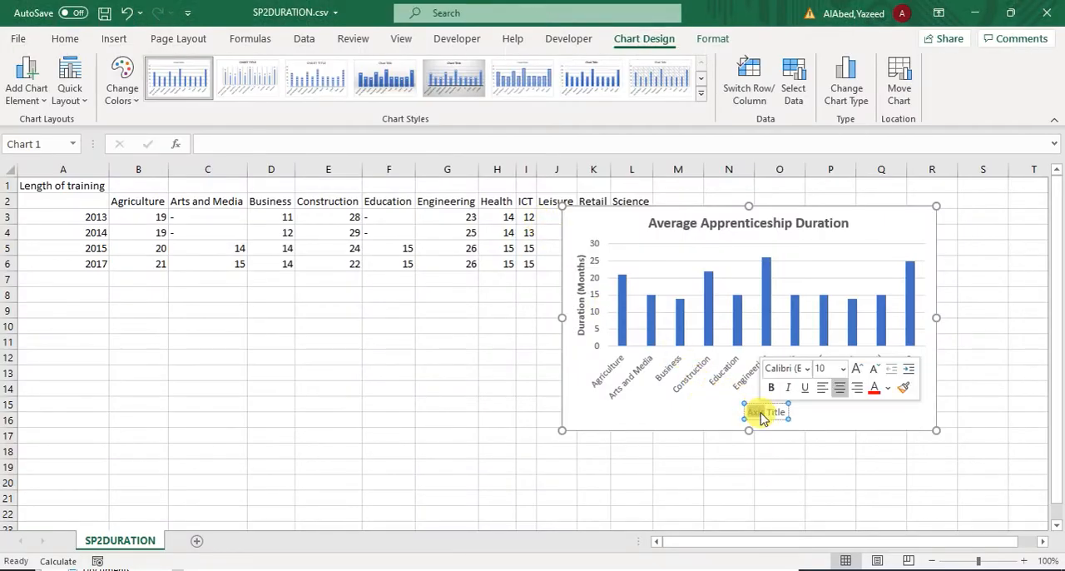
key(ctrl+v)
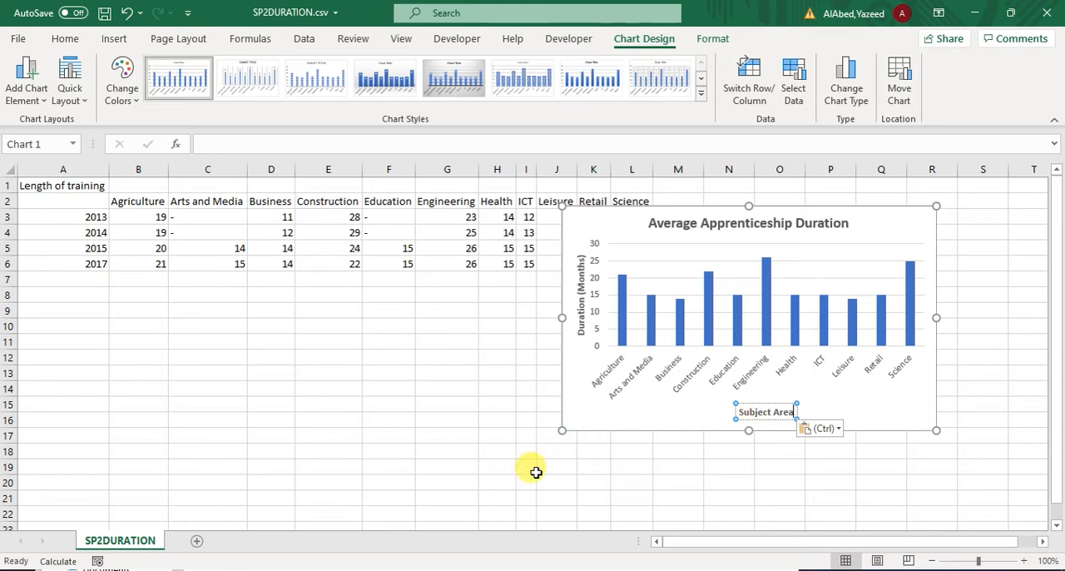
Step: Following task 38 in Adobe Reader, set the Excel chart's vertical value axis to a maximum of 28 and a major unit of 4
key(alt+Tab)
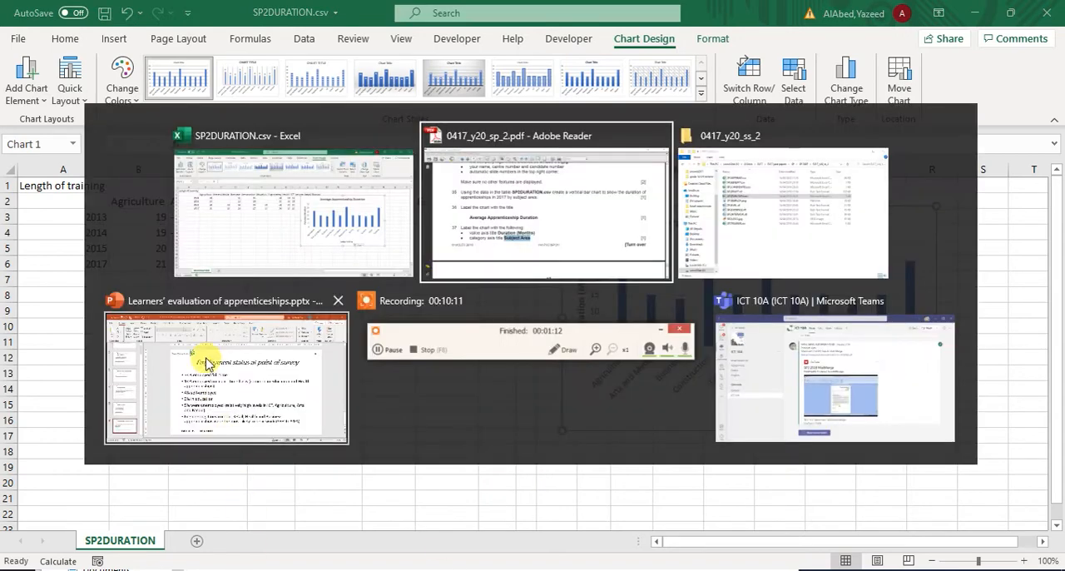
click(476, 196)
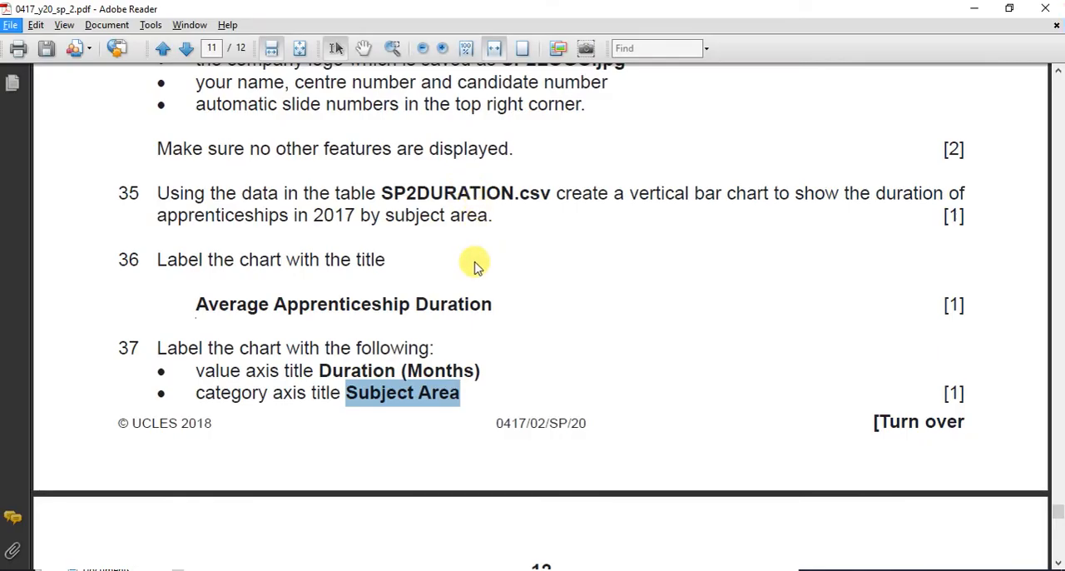
click(405, 347)
scroll(405, 336, down, 5)
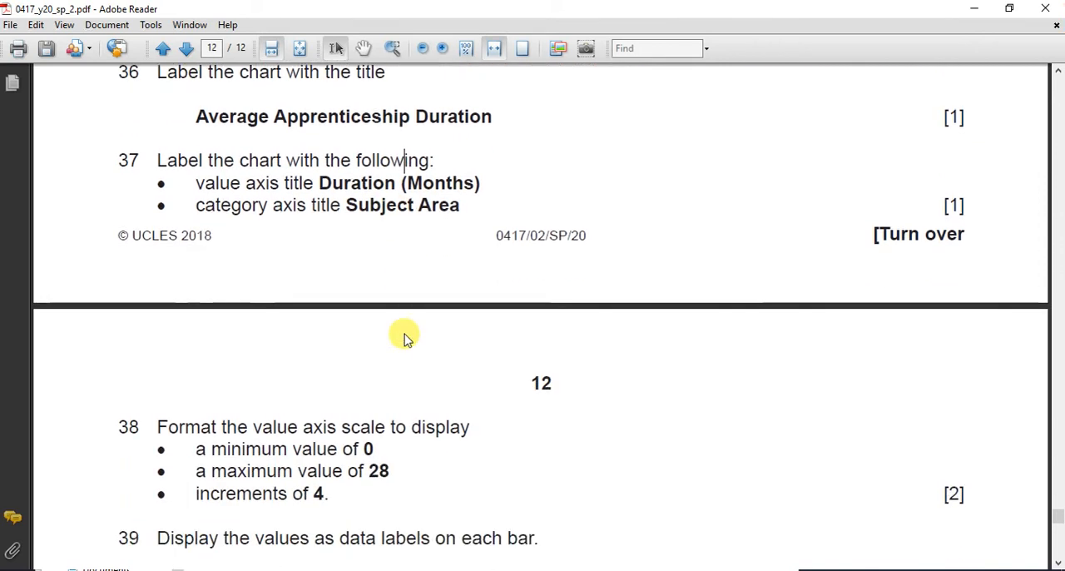
scroll(405, 337, down, 5)
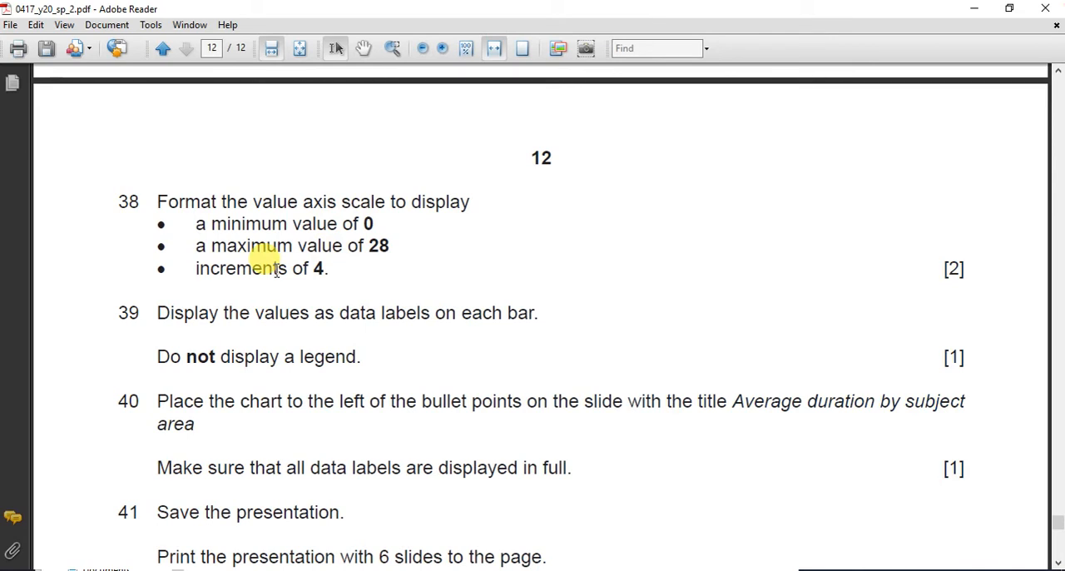
key(alt+Tab)
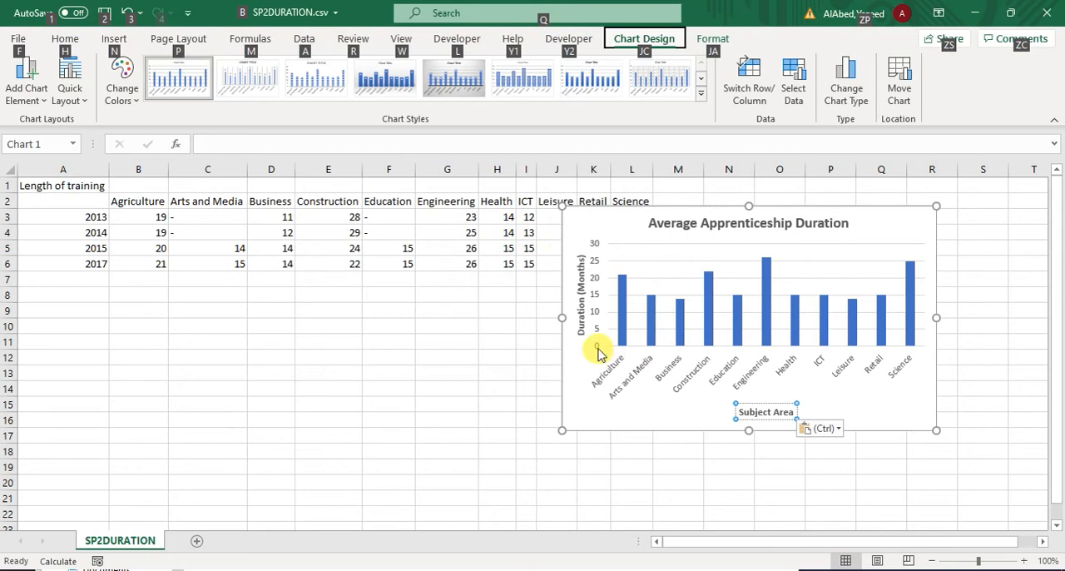
click(598, 346)
right_click(599, 349)
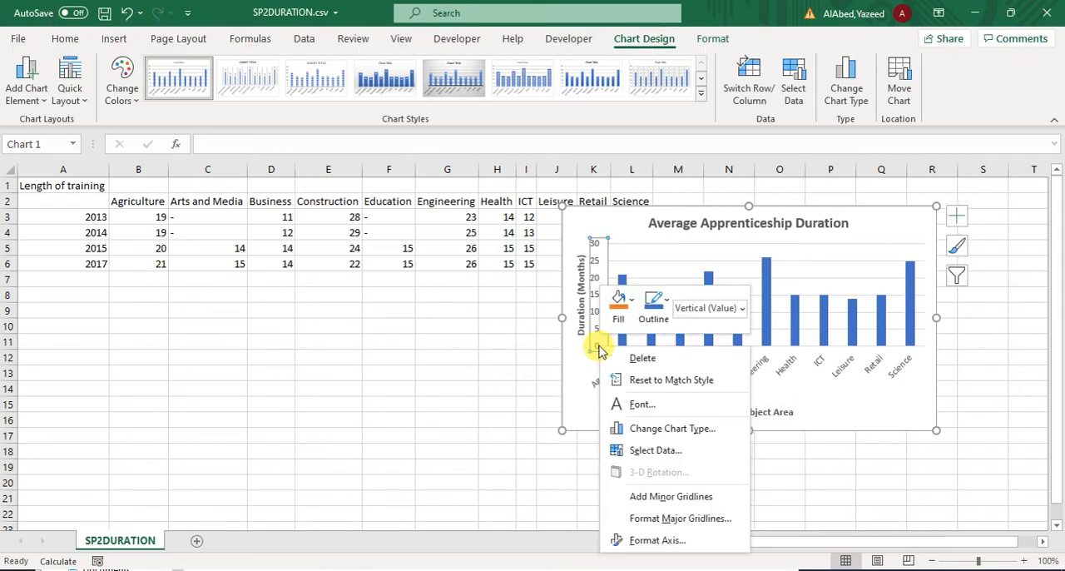
click(677, 542)
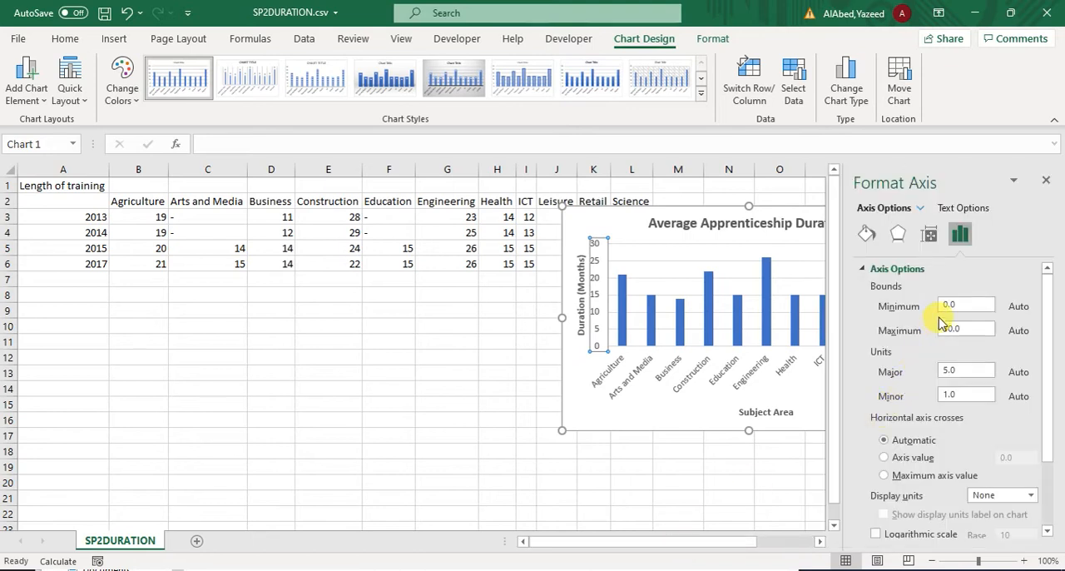
drag(965, 329, 941, 333)
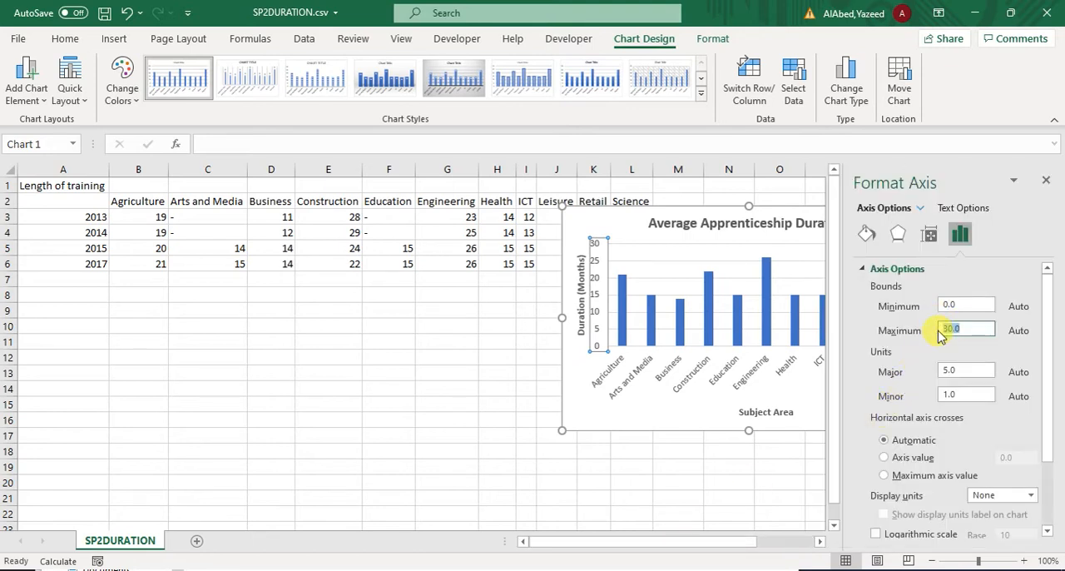
text(28)
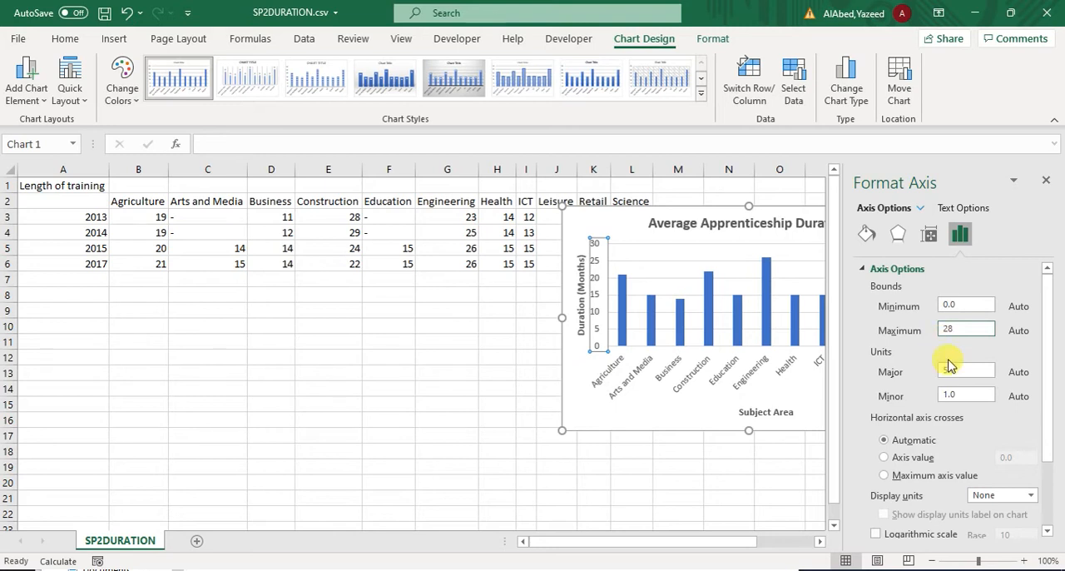
click(942, 371)
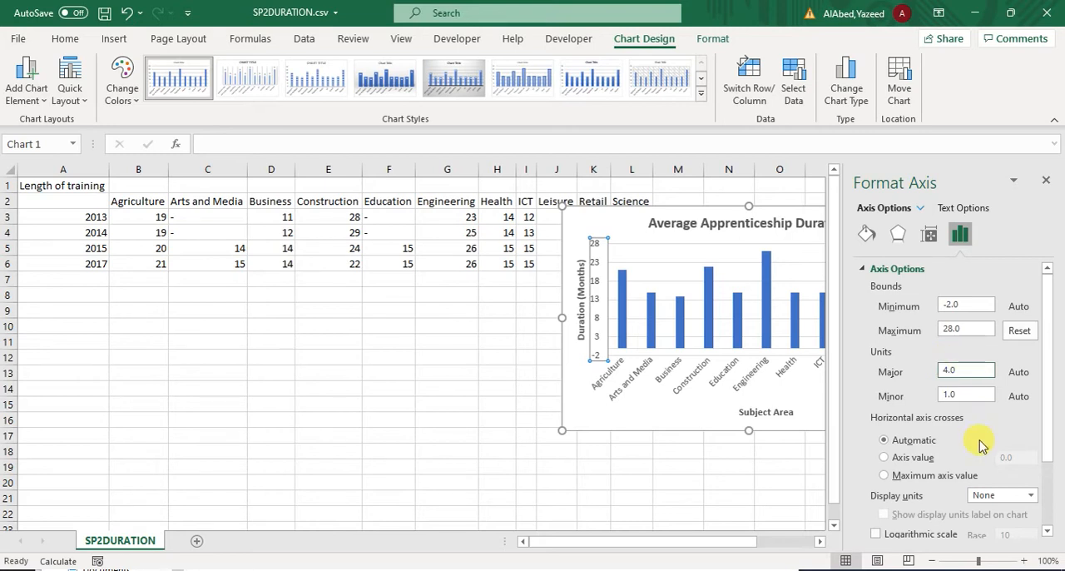
click(1046, 179)
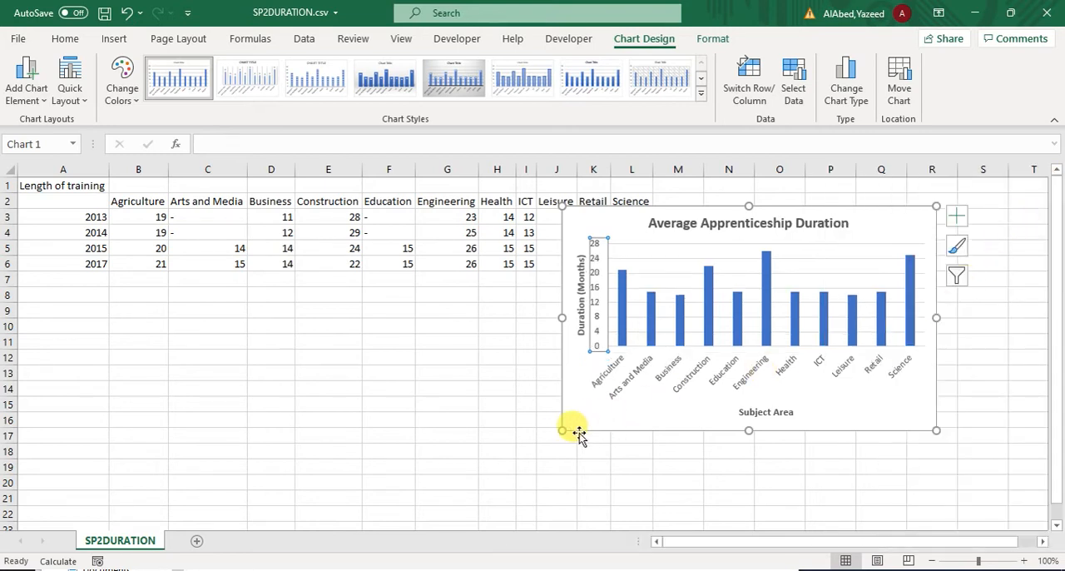
Step: Enlarge the Excel chart and, following task 39 in Adobe Reader, add data labels to all its bars
drag(562, 430, 436, 452)
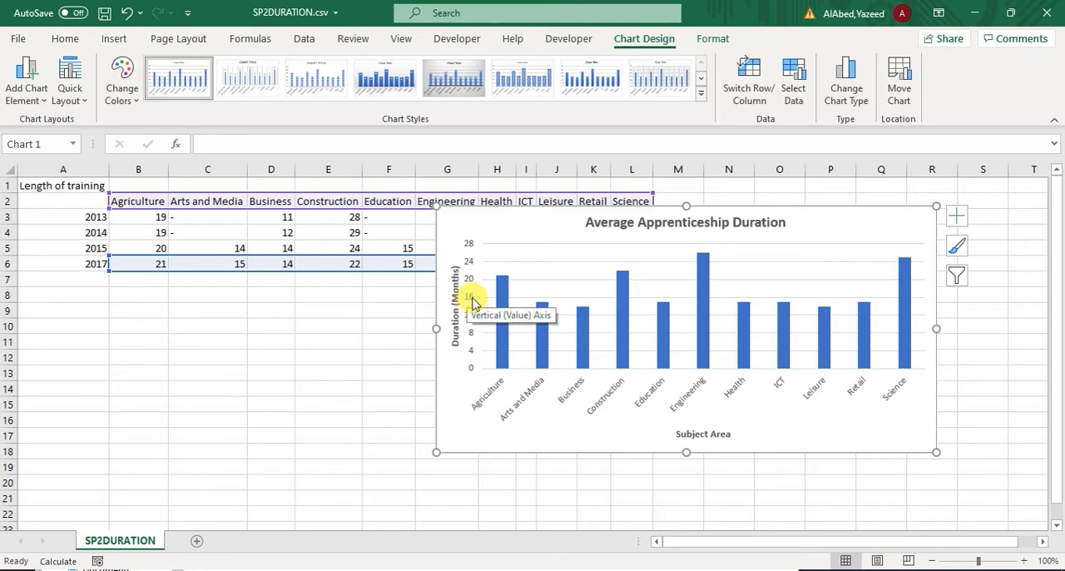
key(alt+Tab)
click(509, 223)
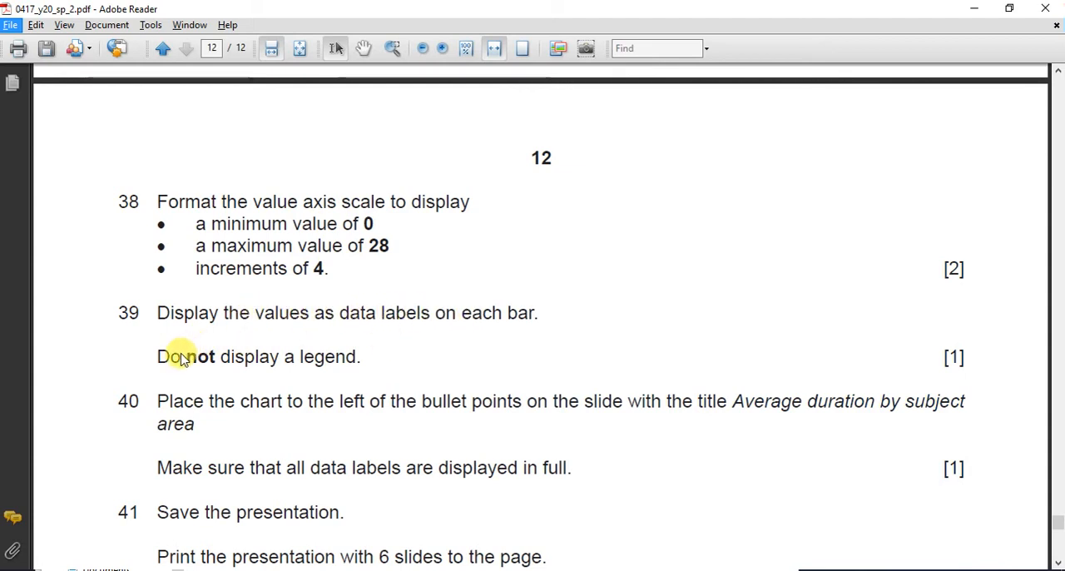
key(alt+Tab)
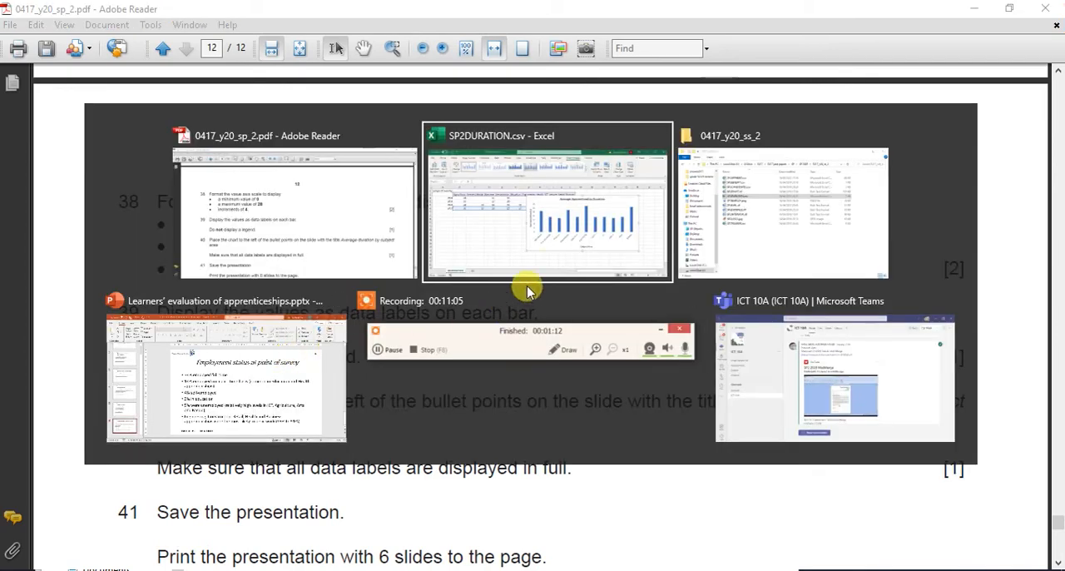
mouse_move(823, 335)
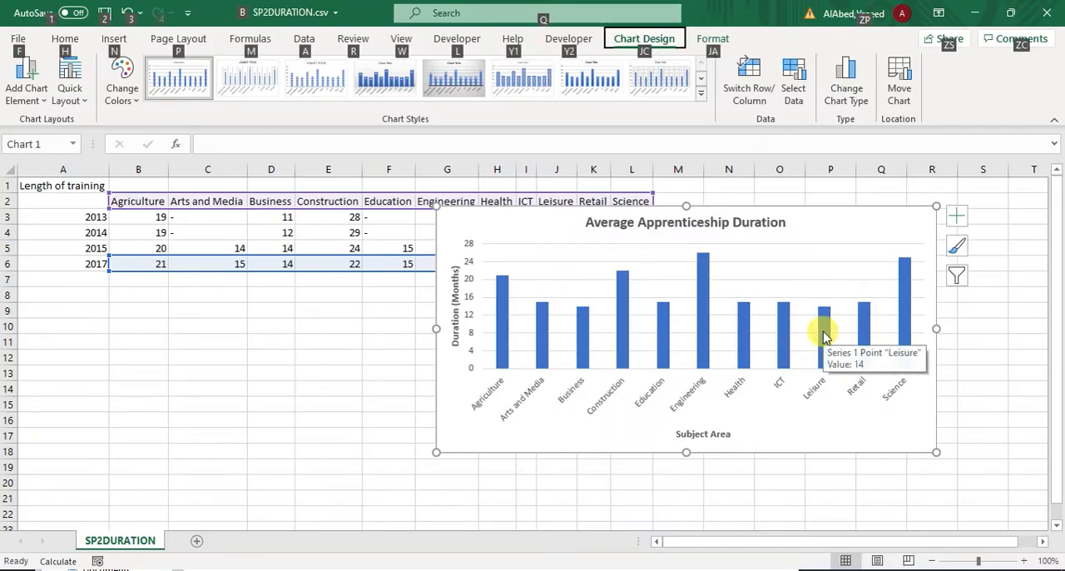
right_click(702, 341)
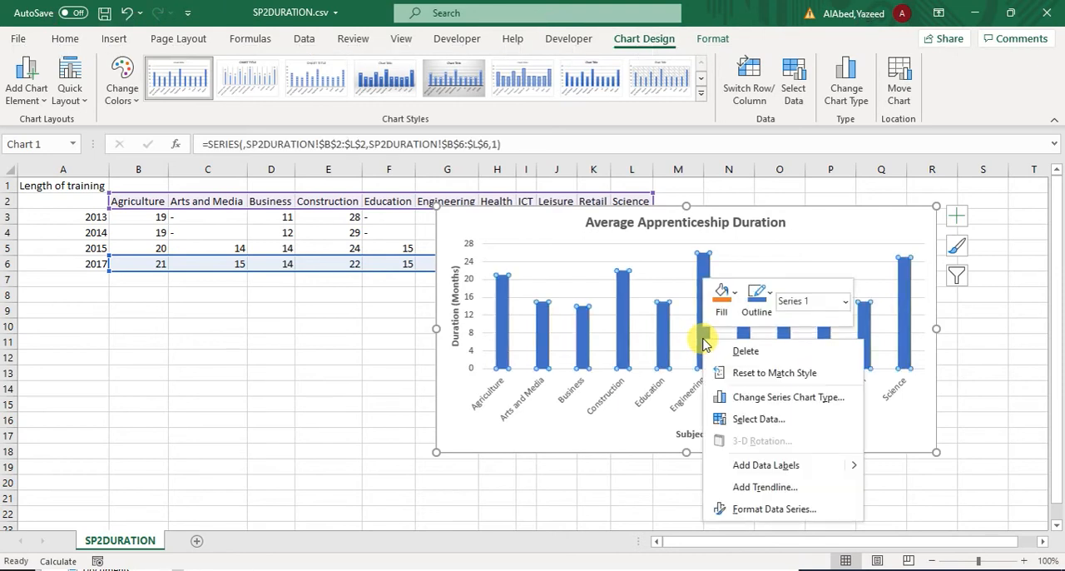
click(765, 465)
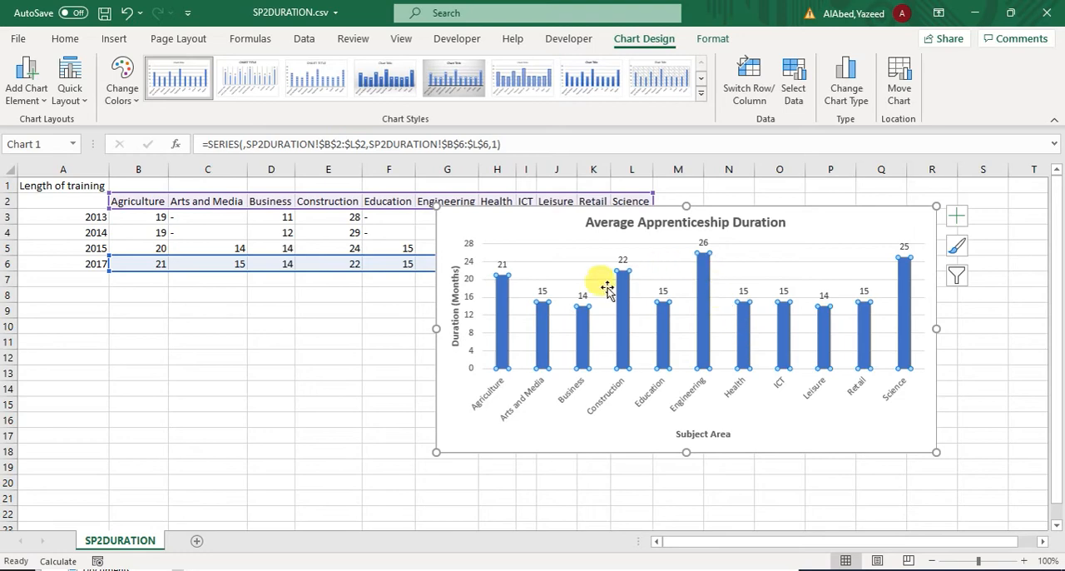
Step: Read the chart placement instruction of task 40 in Adobe Reader and copy the whole chart in Excel
key(alt+Tab)
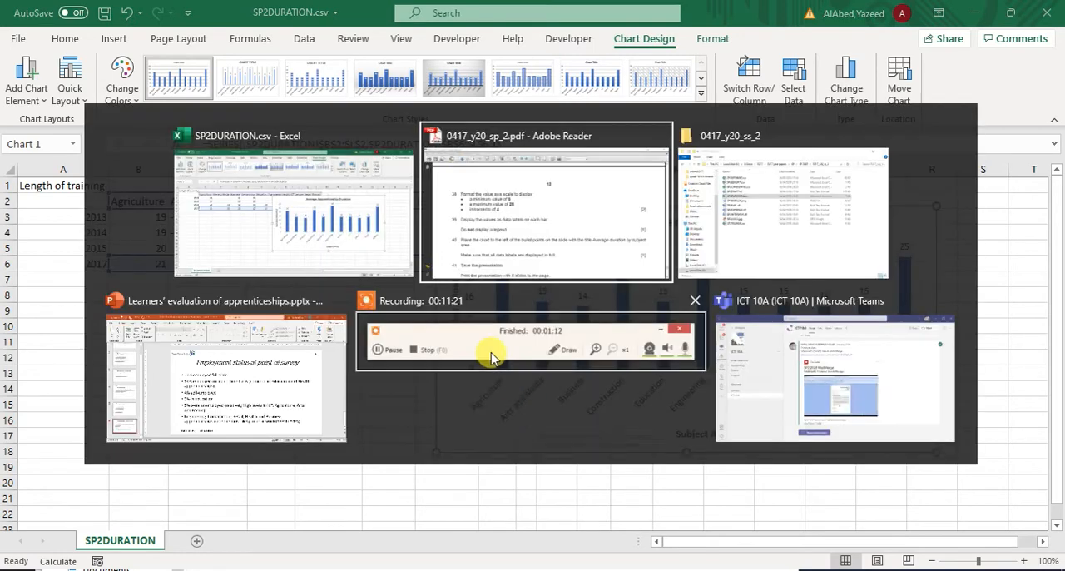
click(469, 213)
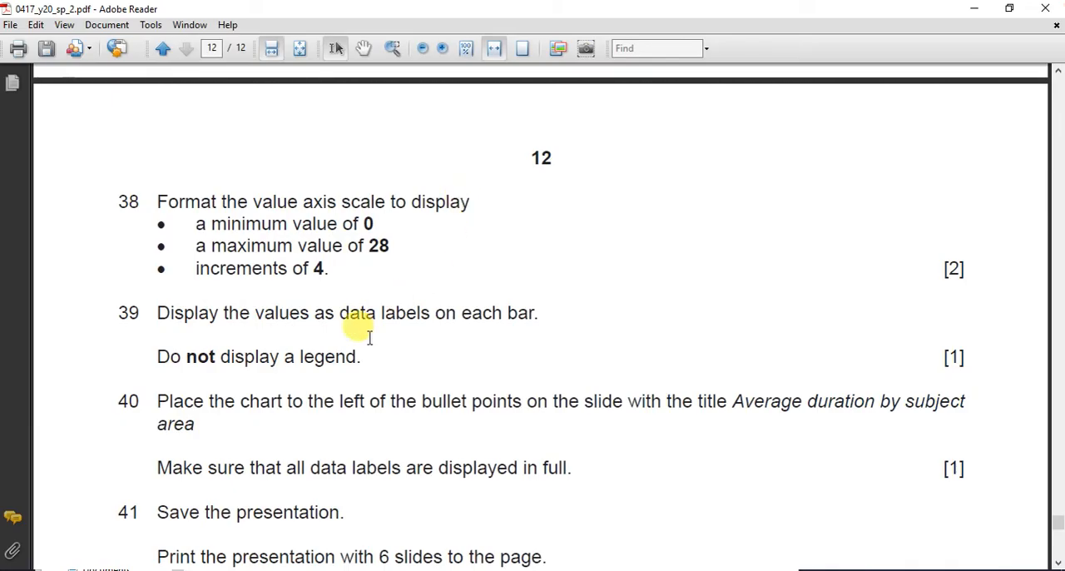
scroll(332, 300, down, 2)
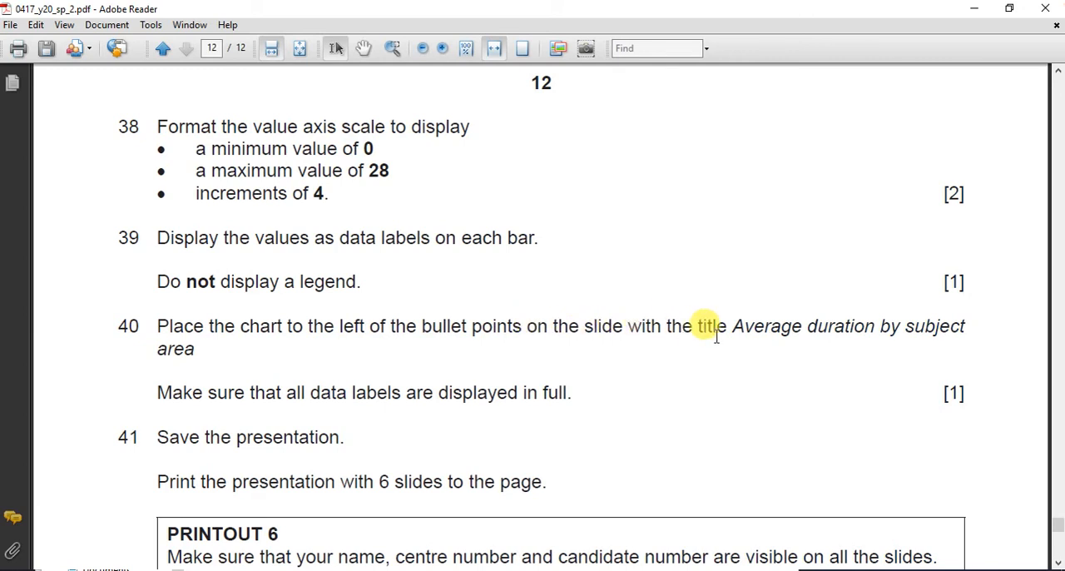
key(alt+Tab)
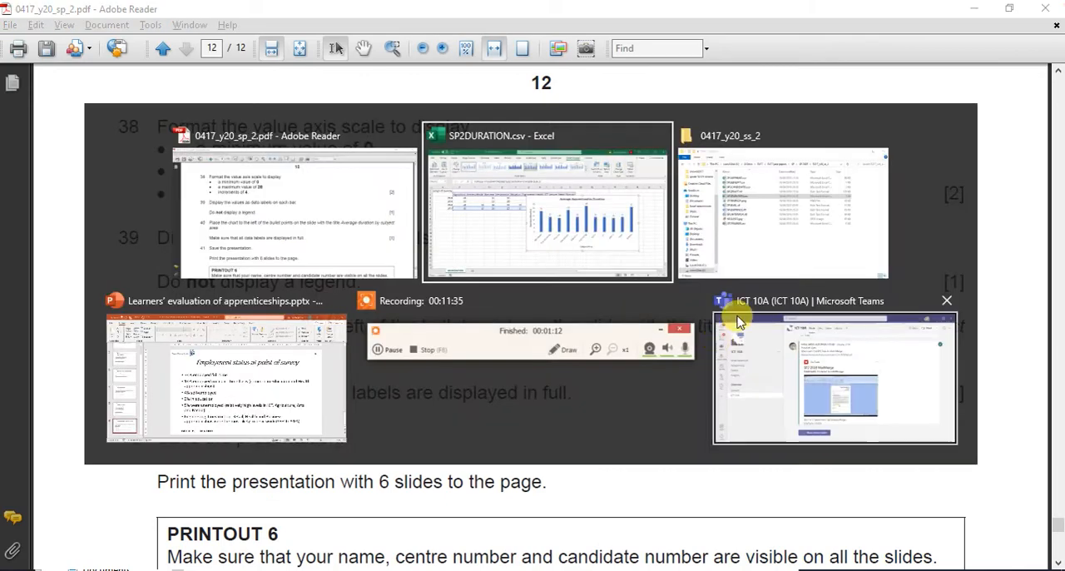
click(618, 245)
click(520, 219)
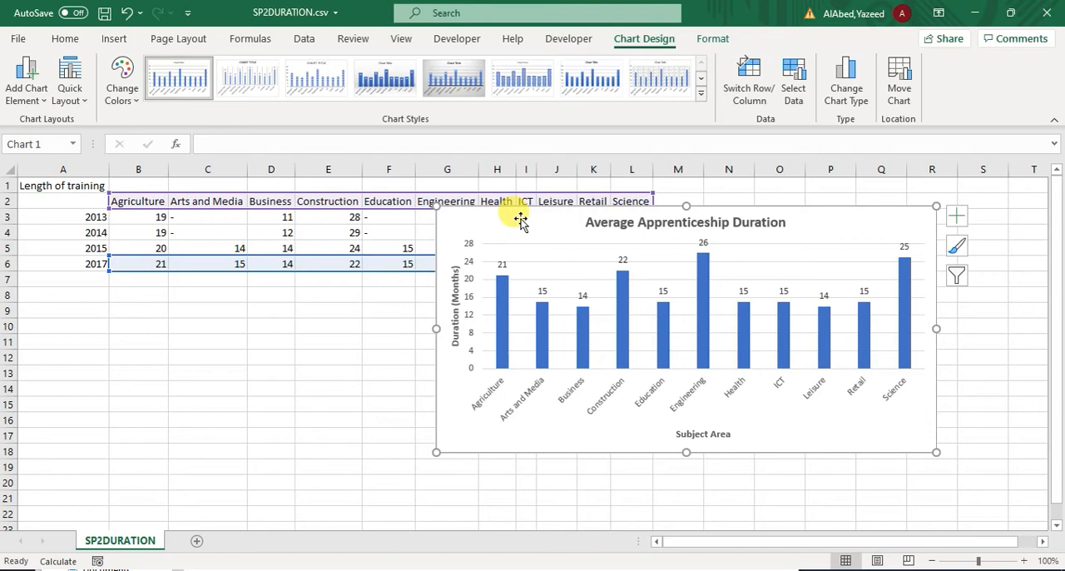
Step: Switch to the PowerPoint presentation and narrow the bullet text box to the right half of the "Average duration by subject area" slide, shifting it slightly up
key(alt+Tab)
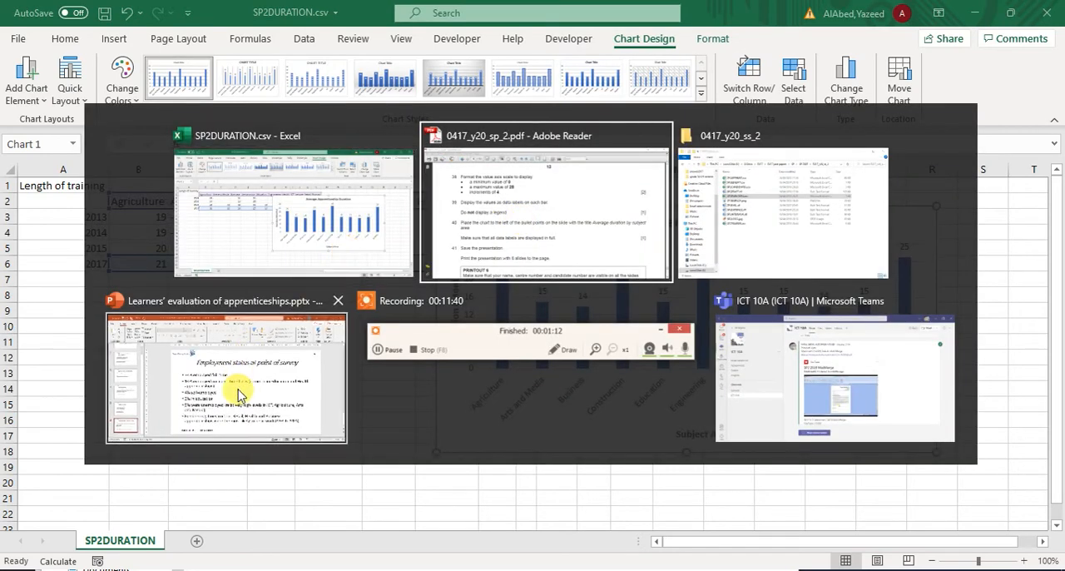
click(237, 391)
click(93, 430)
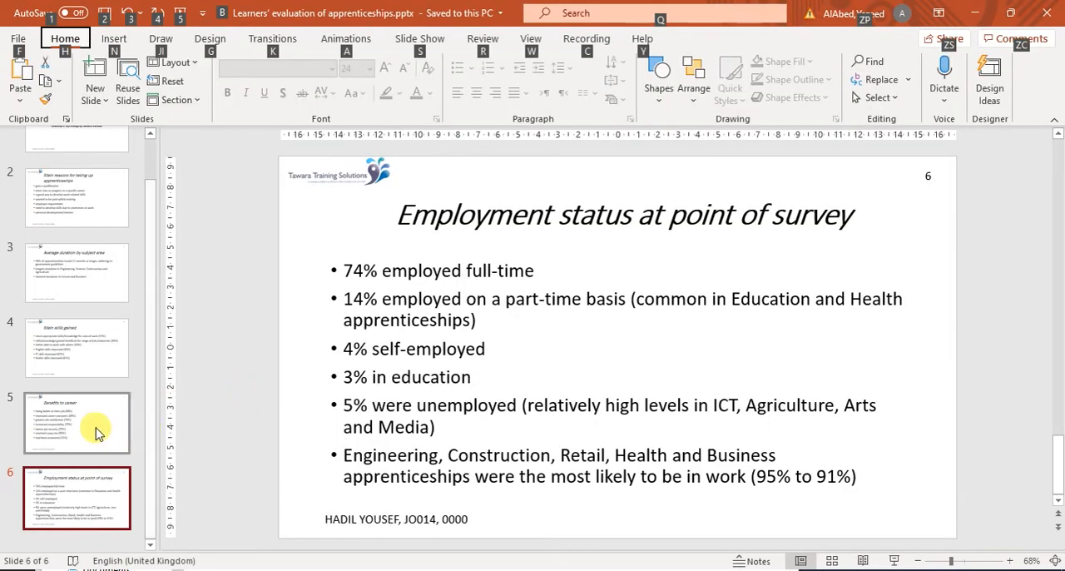
click(95, 344)
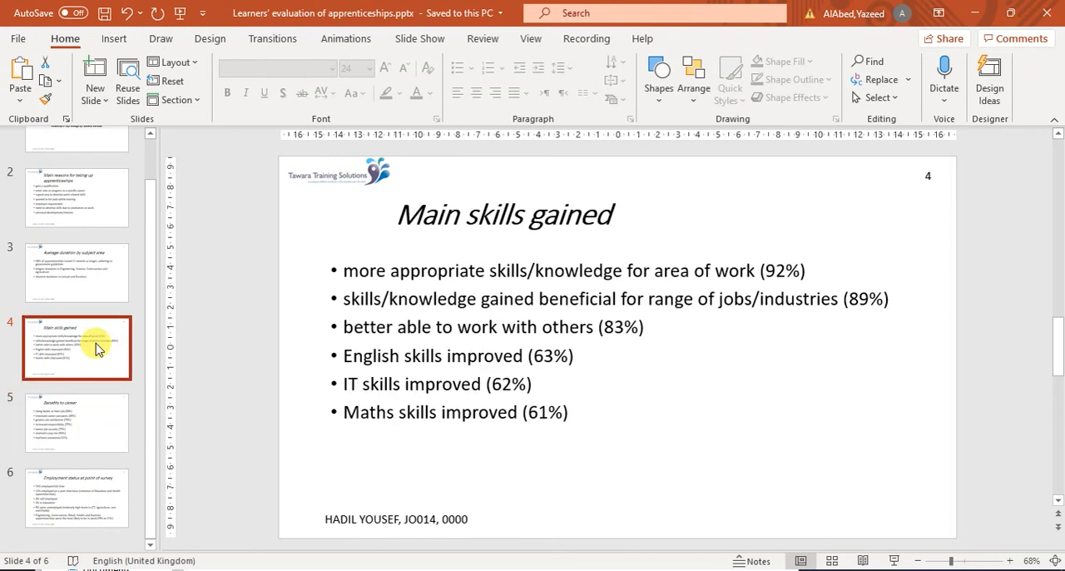
click(96, 277)
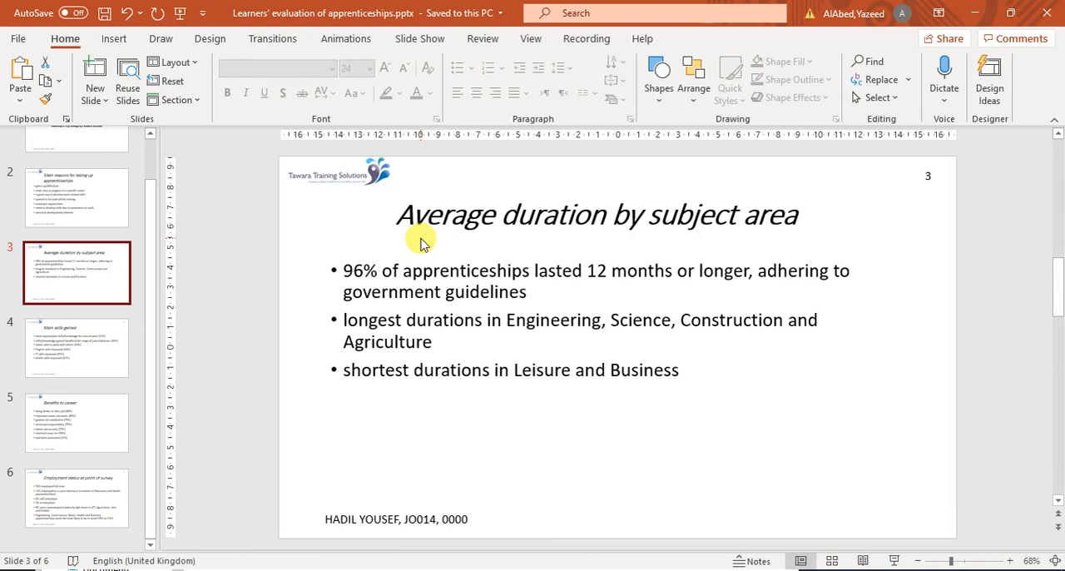
click(335, 316)
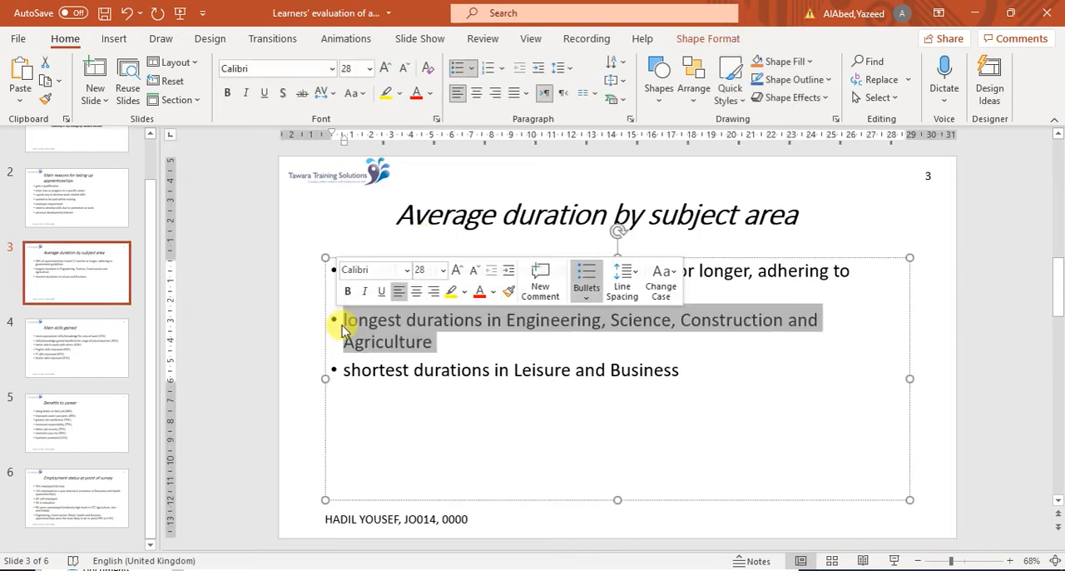
drag(324, 376, 608, 349)
drag(651, 256, 651, 248)
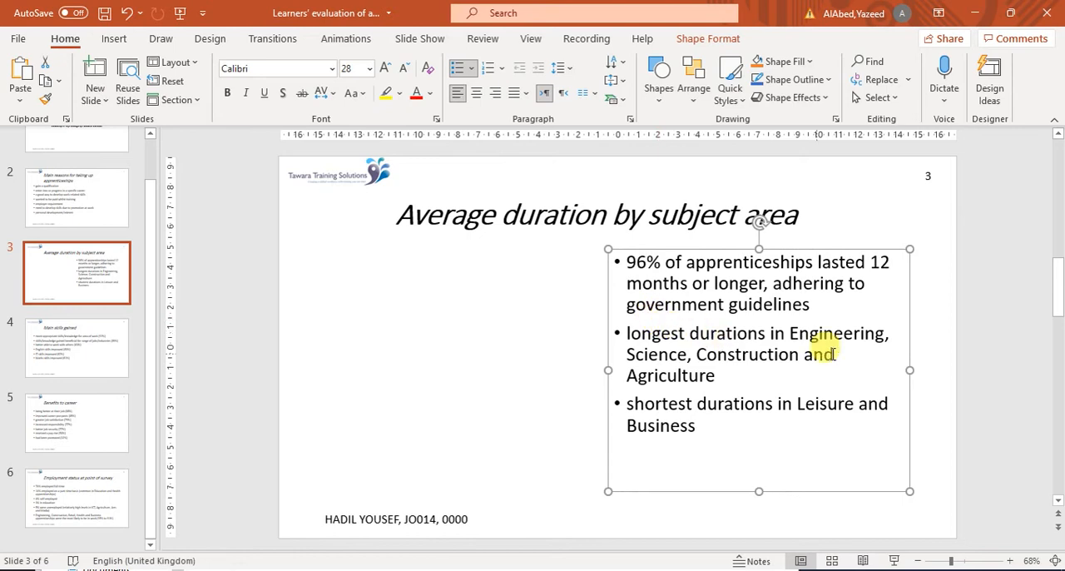
Step: Paste the copied chart onto slide 3 and move it to the left side of the slide, beside the bullet points
click(546, 376)
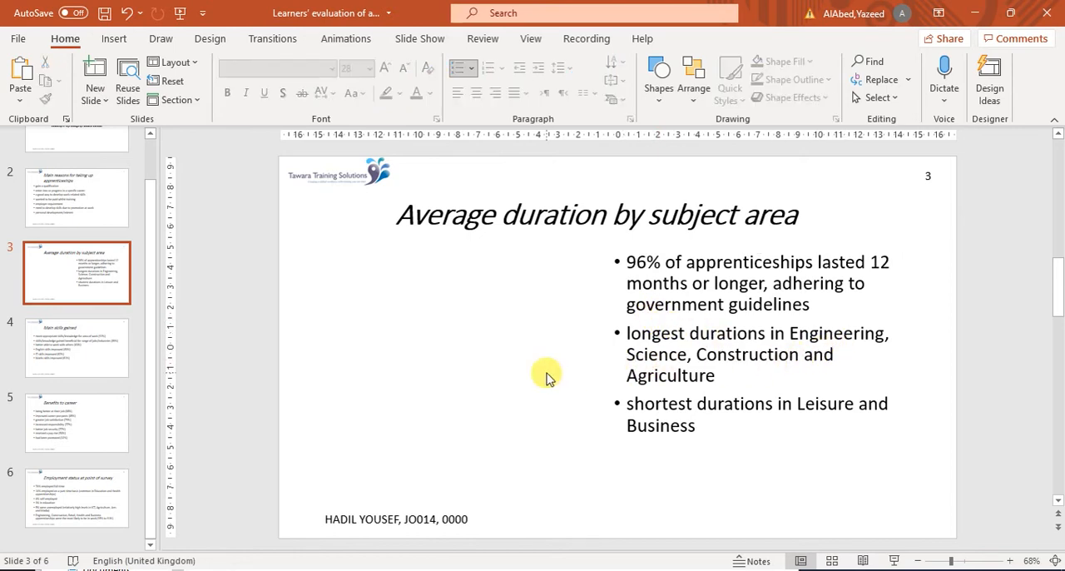
key(ctrl+v)
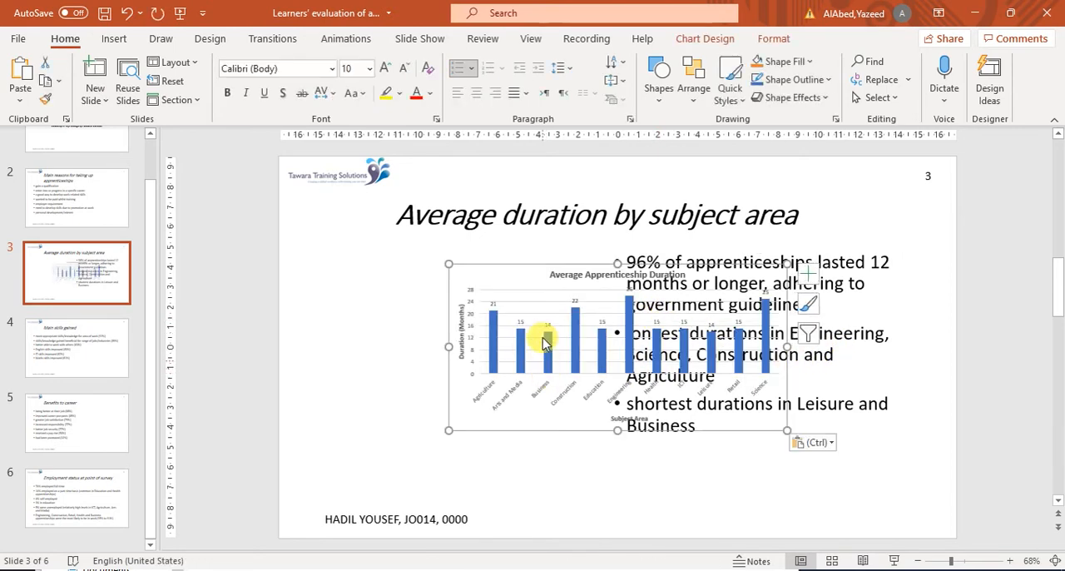
drag(524, 267, 368, 244)
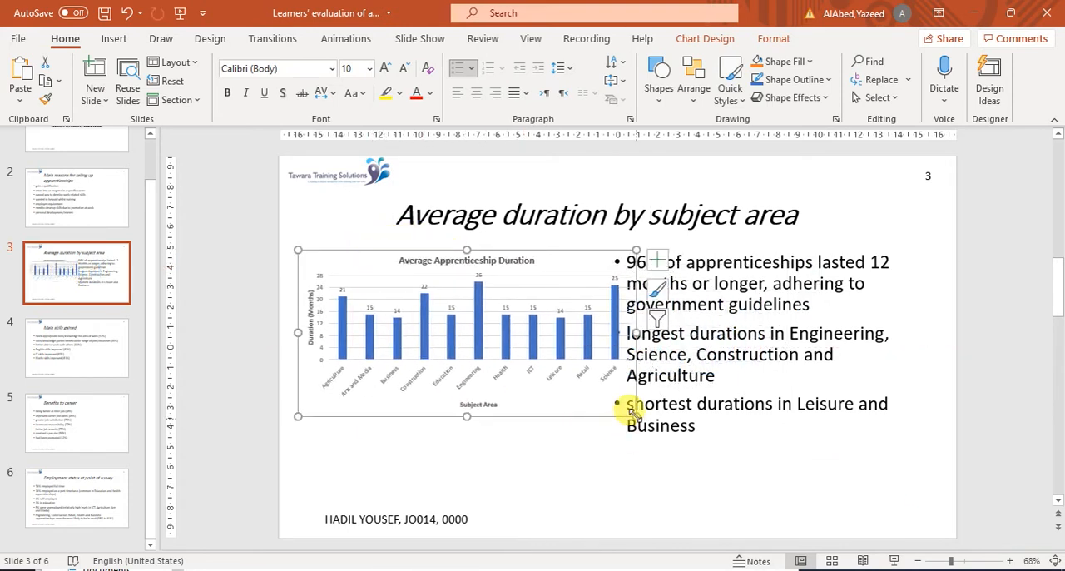